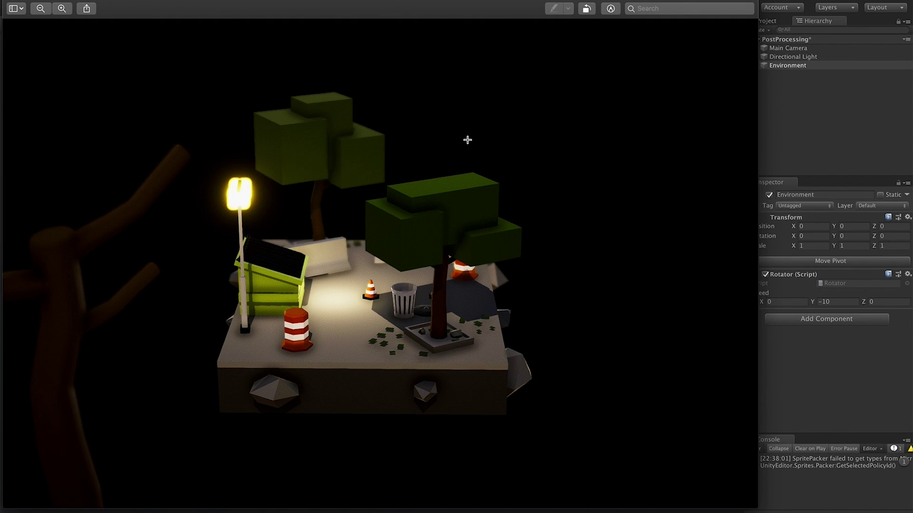
# Shrink the Preview reference image and place it beside Unity's city diorama, then bring Unity forward
pyautogui.moveTo(370, 4); pyautogui.dragTo(637, 10)
pyautogui.moveTo(271, 69); pyautogui.dragTo(577, 80)
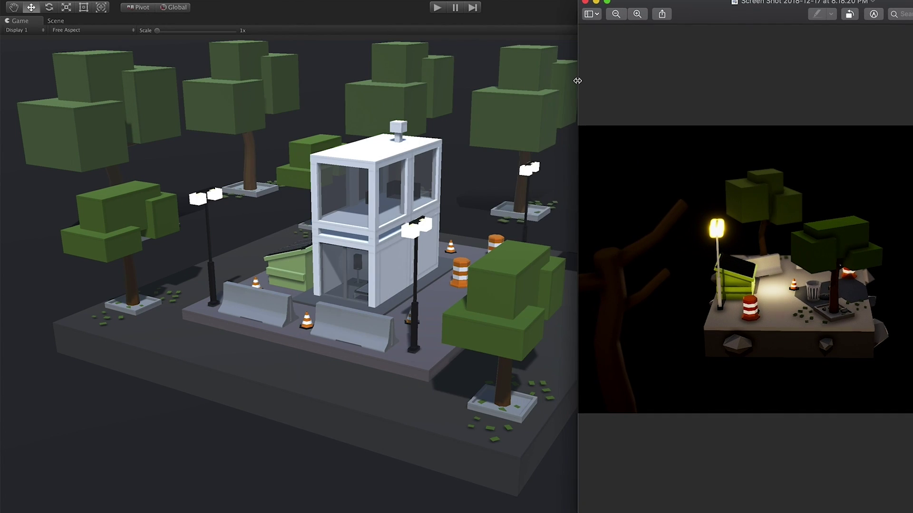
pyautogui.moveTo(699, 16); pyautogui.dragTo(625, 19)
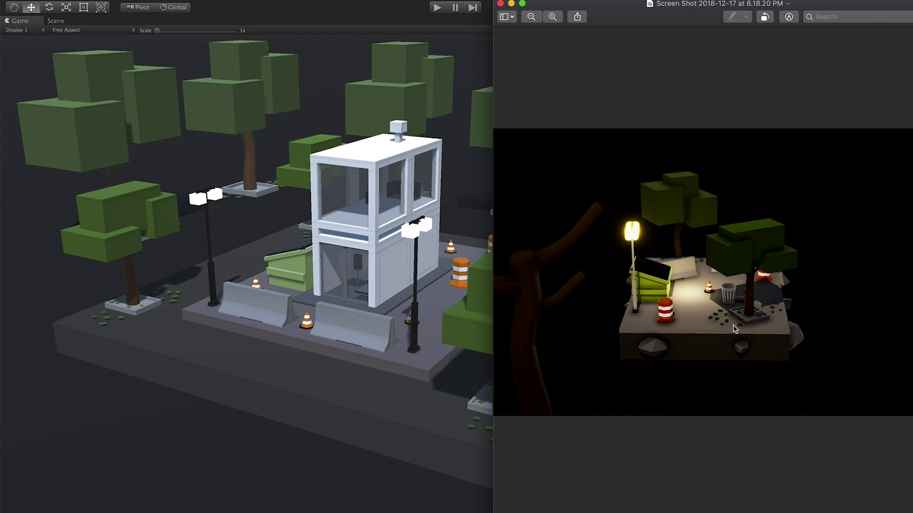
pyautogui.click(353, 3)
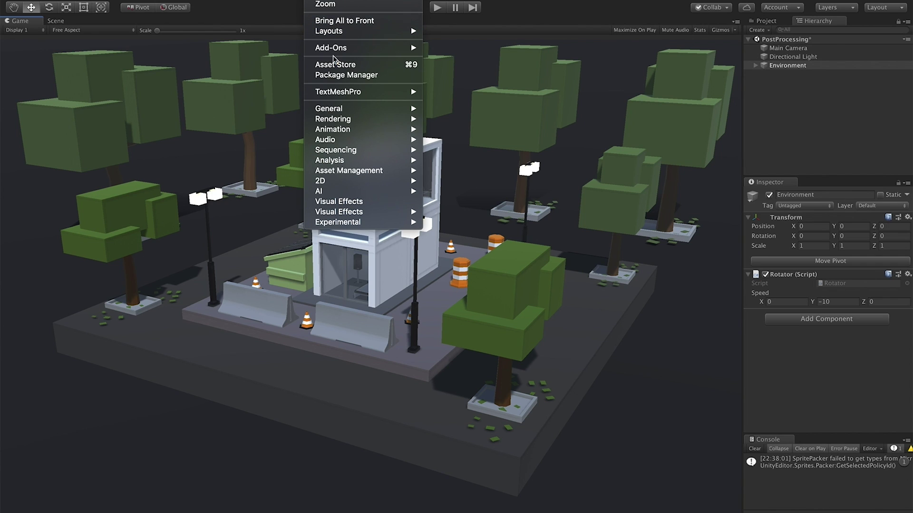
# Check in Package Manager that Post Processing 2.1.2 is installed and up to date, then close it
pyautogui.click(340, 76)
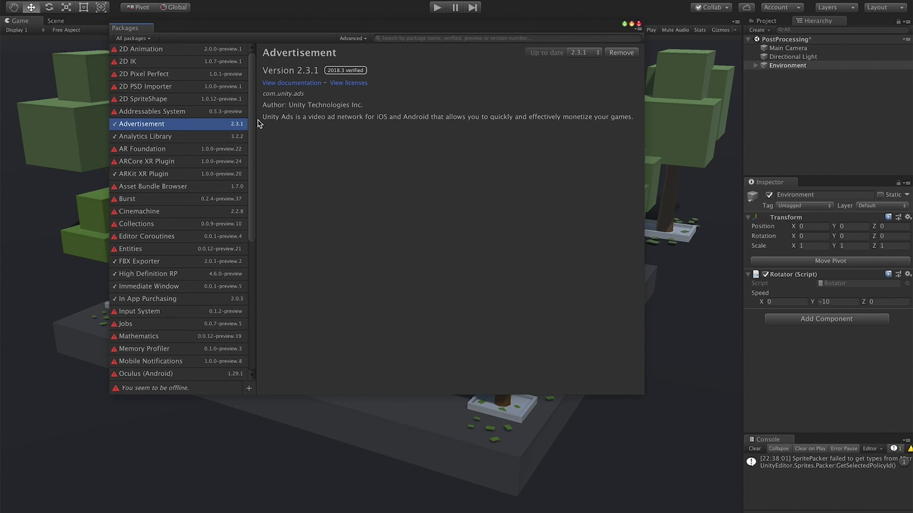
pyautogui.scroll(-3, 253, 152)
pyautogui.scroll(-12, 249, 180)
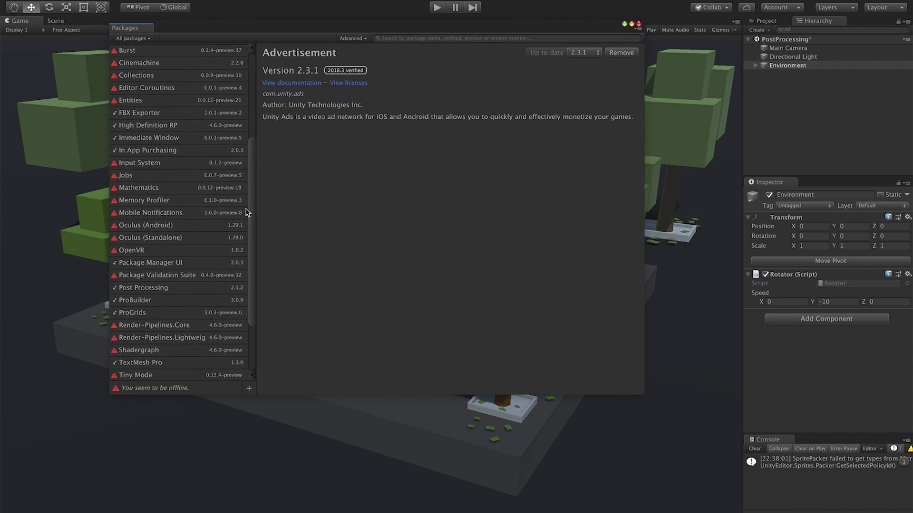
pyautogui.click(194, 217)
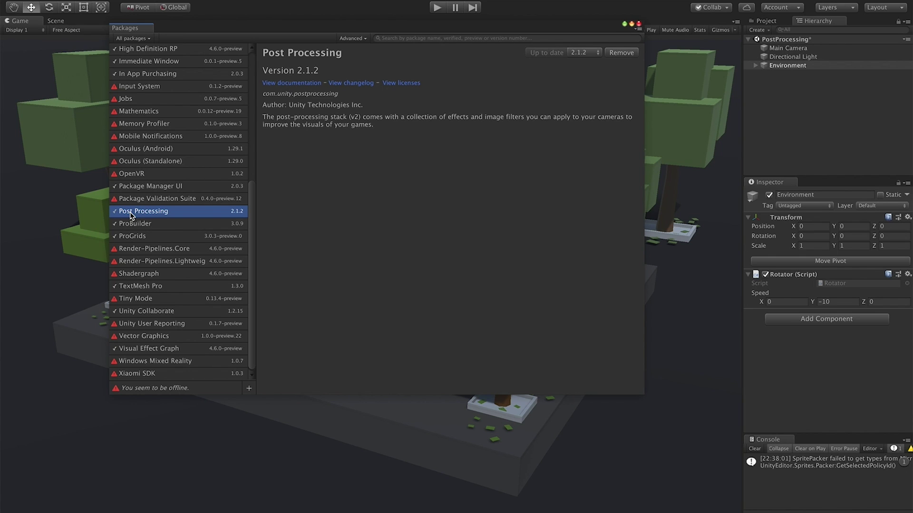
pyautogui.click(590, 54)
pyautogui.click(526, 103)
pyautogui.click(638, 24)
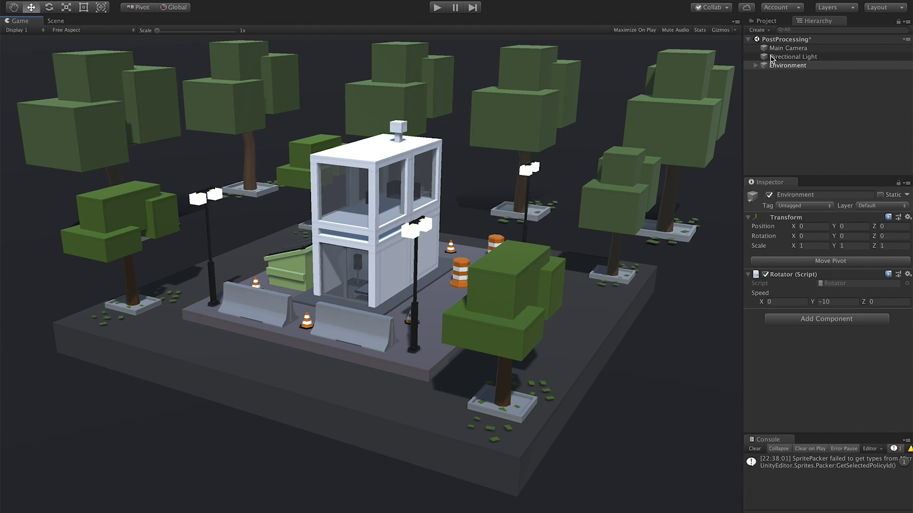
# Inspect the Main Camera, Directional Light and Environment rotator settings in the Hierarchy
pyautogui.click(778, 40)
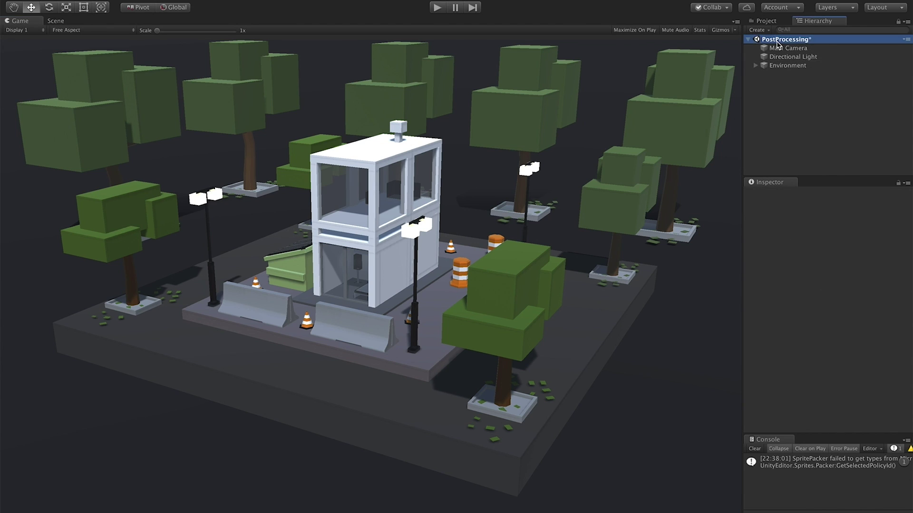
pyautogui.click(789, 48)
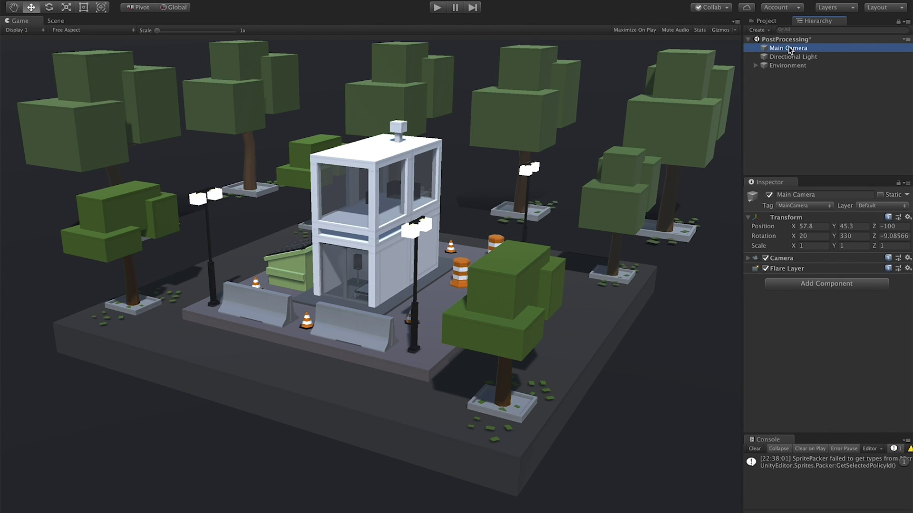
pyautogui.press('Down')
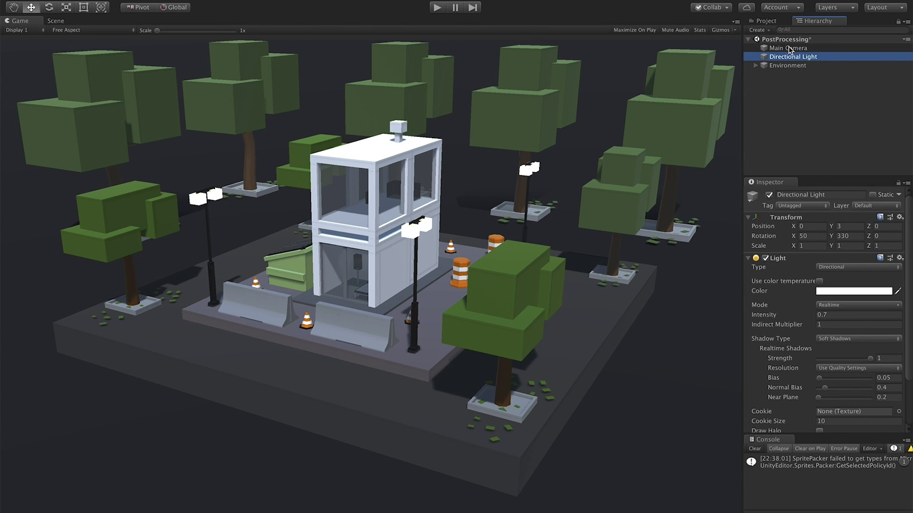
pyautogui.press('Down')
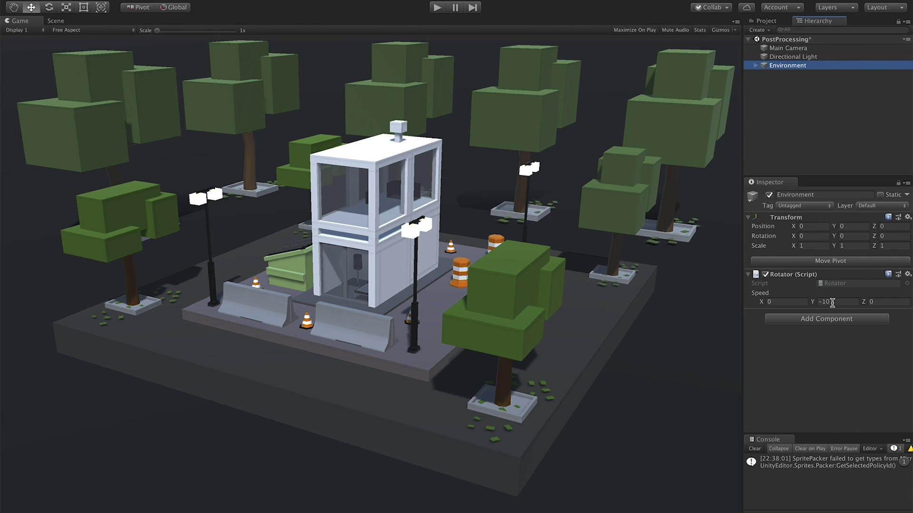
# Play the scene to watch the diorama rotate, stop it, and reselect Main Camera
pyautogui.click(436, 9)
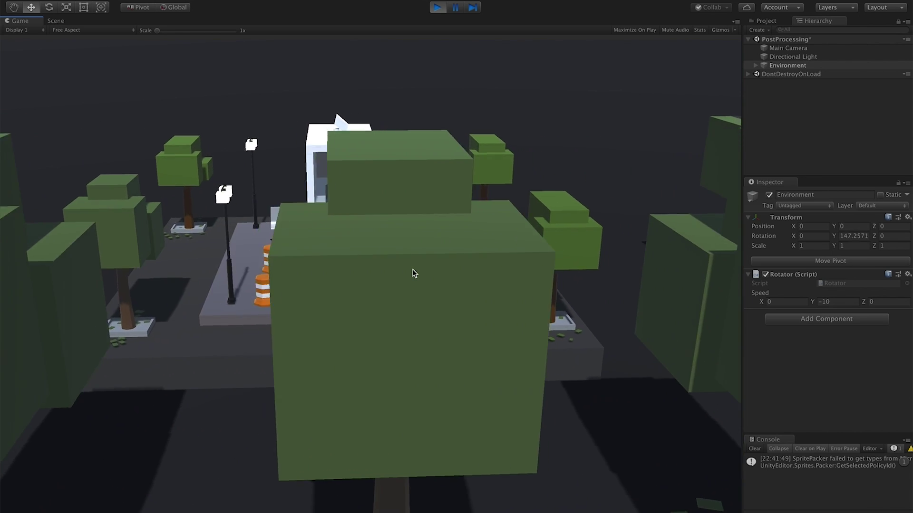
pyautogui.click(437, 8)
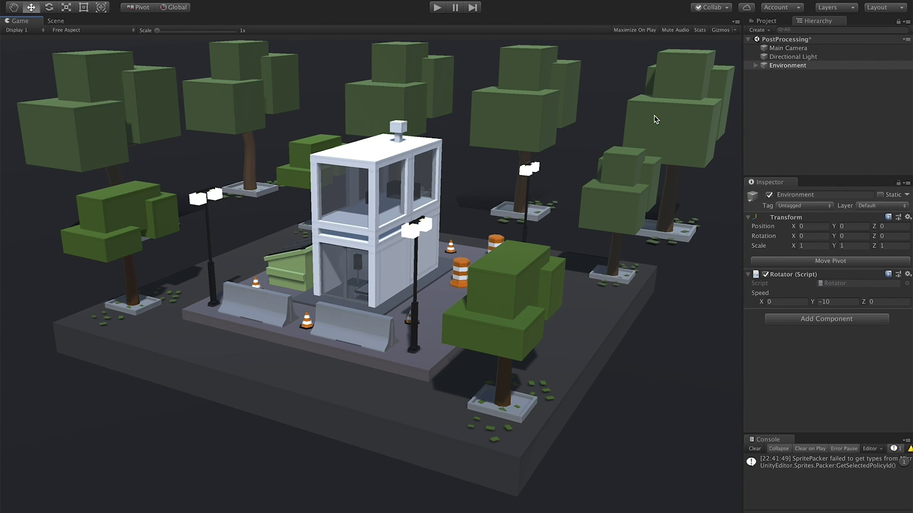
pyautogui.click(784, 48)
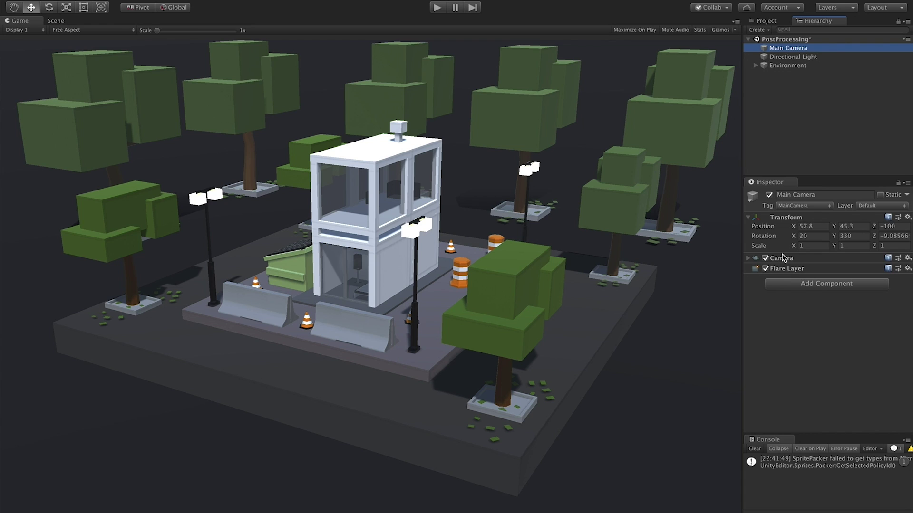
# Add Post-process Debug, Post-process Layer and Post-process Volume components to Main Camera via a 'post' search
pyautogui.click(802, 285)
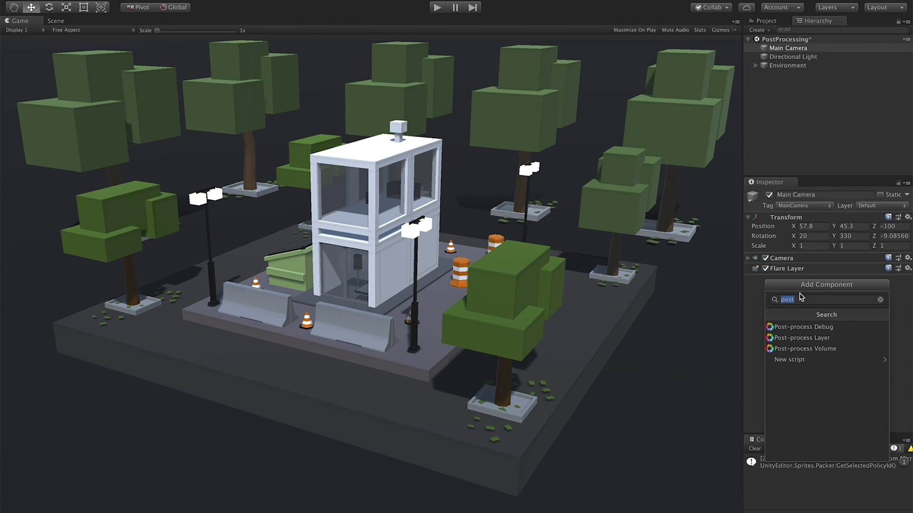
pyautogui.click(799, 296)
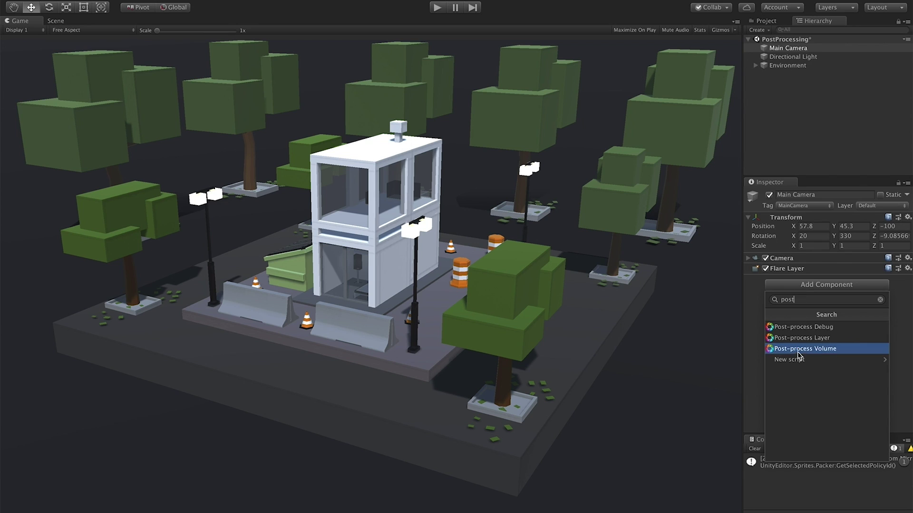
pyautogui.click(823, 331)
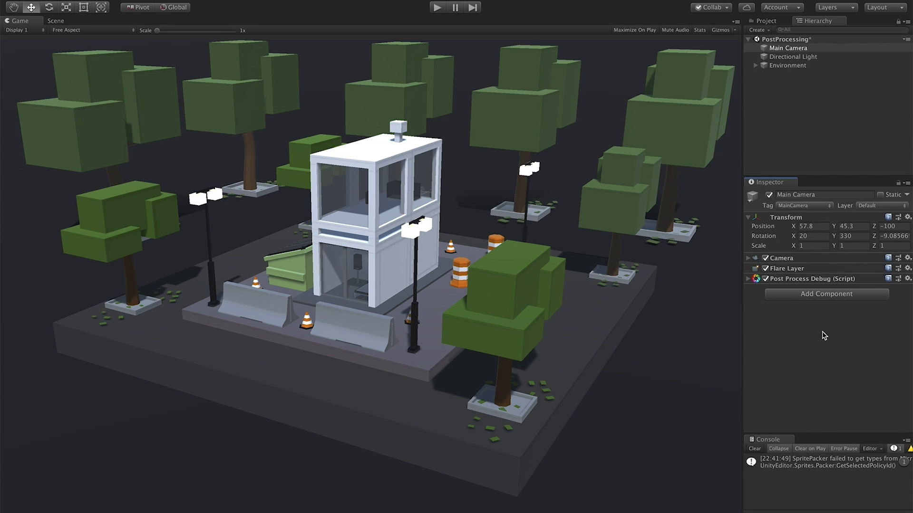
pyautogui.click(808, 295)
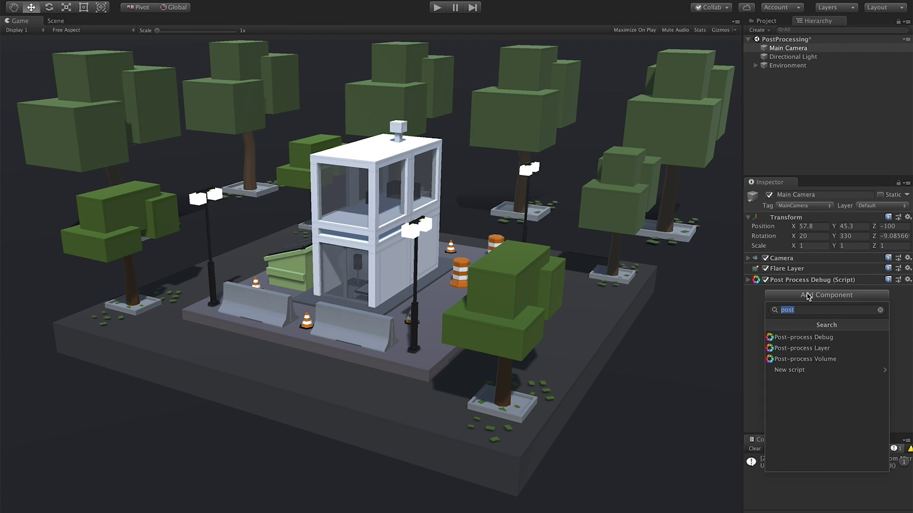
pyautogui.click(823, 349)
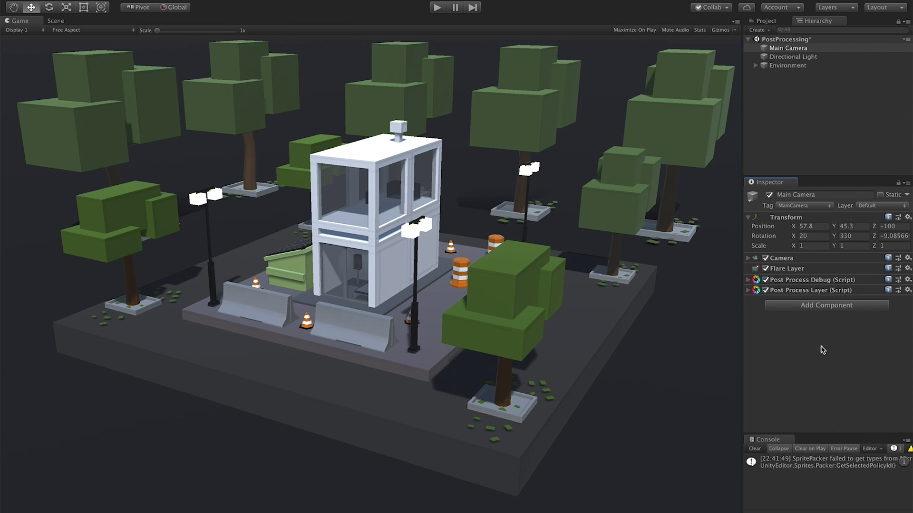
pyautogui.click(838, 308)
pyautogui.click(824, 372)
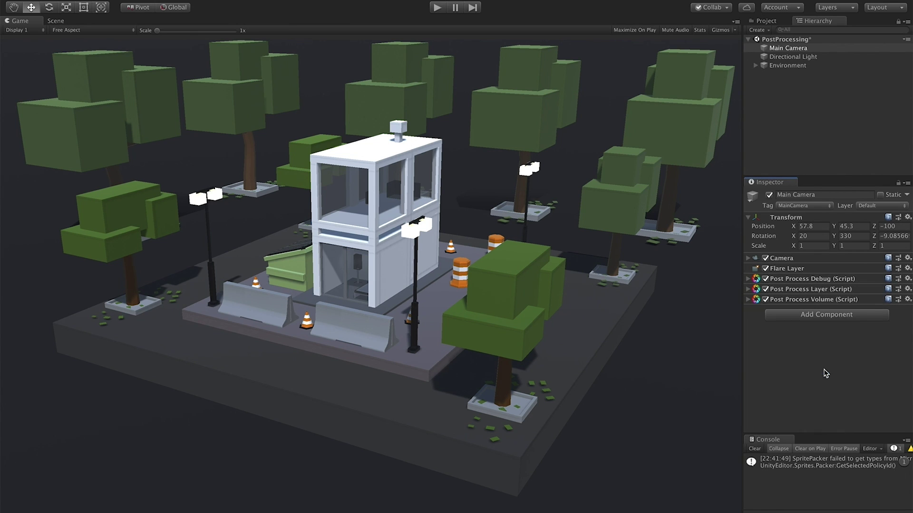
pyautogui.click(803, 281)
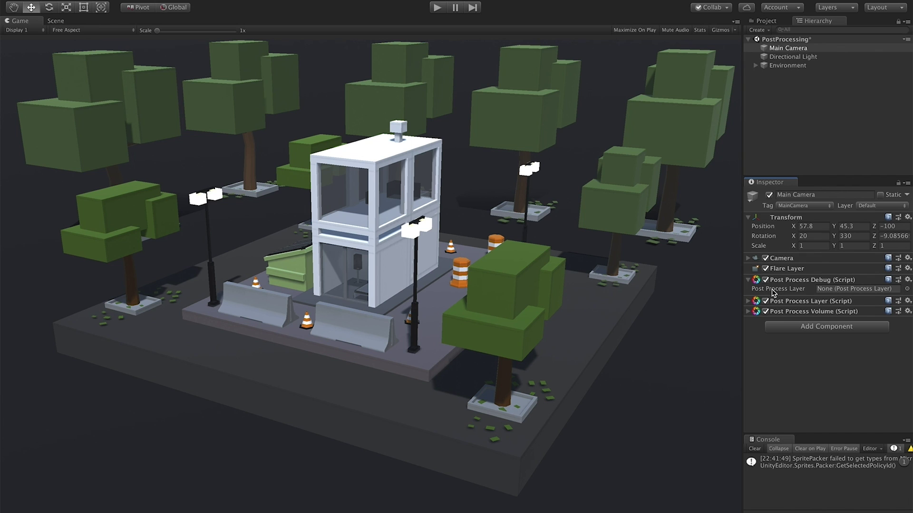
# Point Post Process Debug at Main Camera's layer and set the Post Process Layer's volume Layer to Everything
pyautogui.click(908, 289)
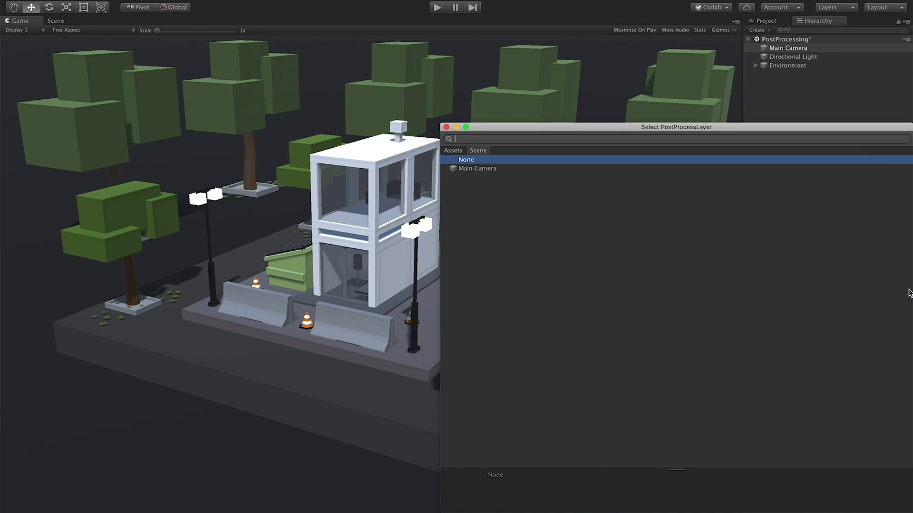
pyautogui.doubleClick(483, 169)
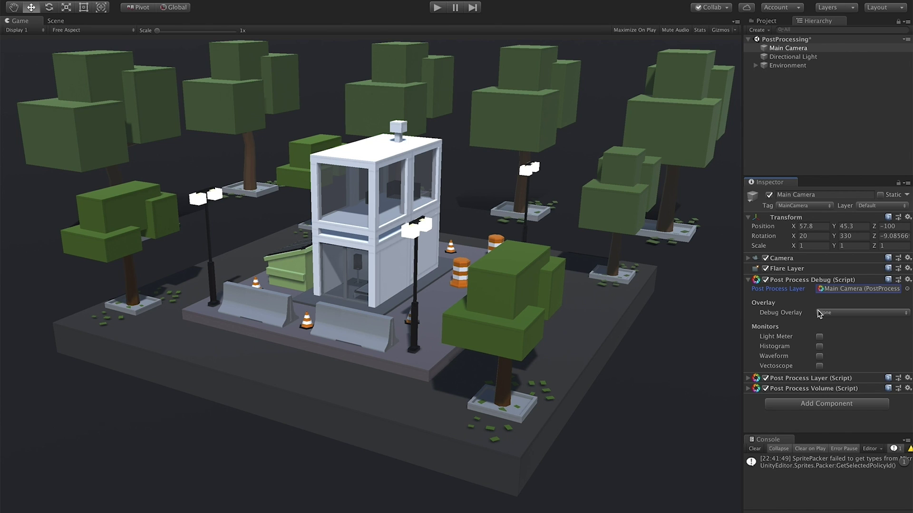
pyautogui.click(812, 378)
pyautogui.scroll(-3, 839, 400)
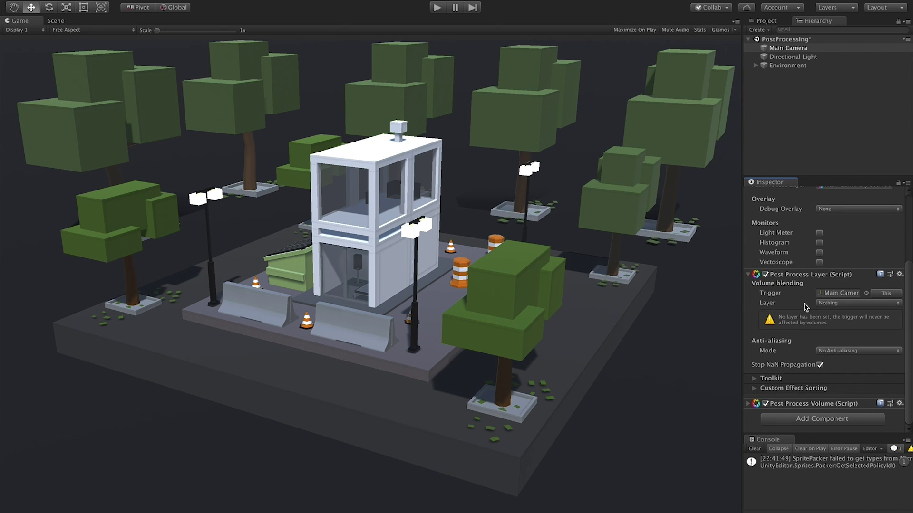
pyautogui.click(824, 304)
pyautogui.click(832, 323)
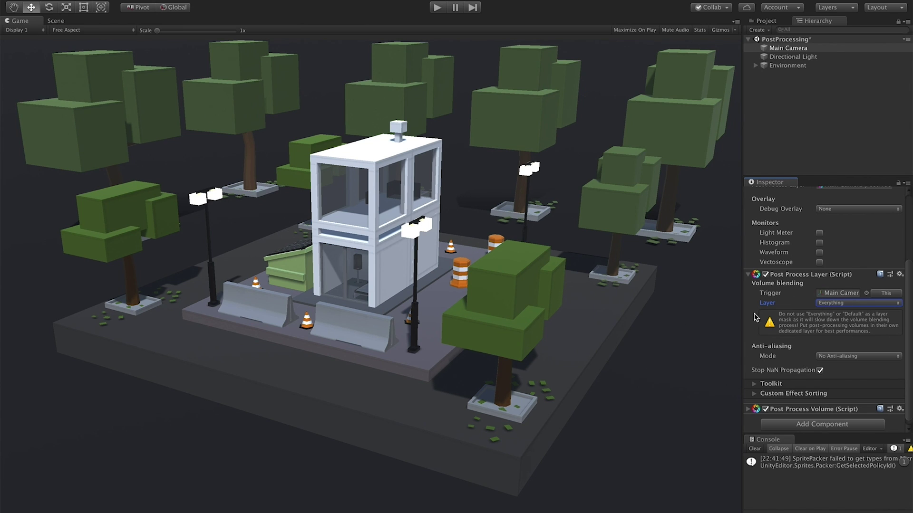
# Make the Post Process Volume global and create a new profile for it
pyautogui.click(816, 278)
pyautogui.click(815, 390)
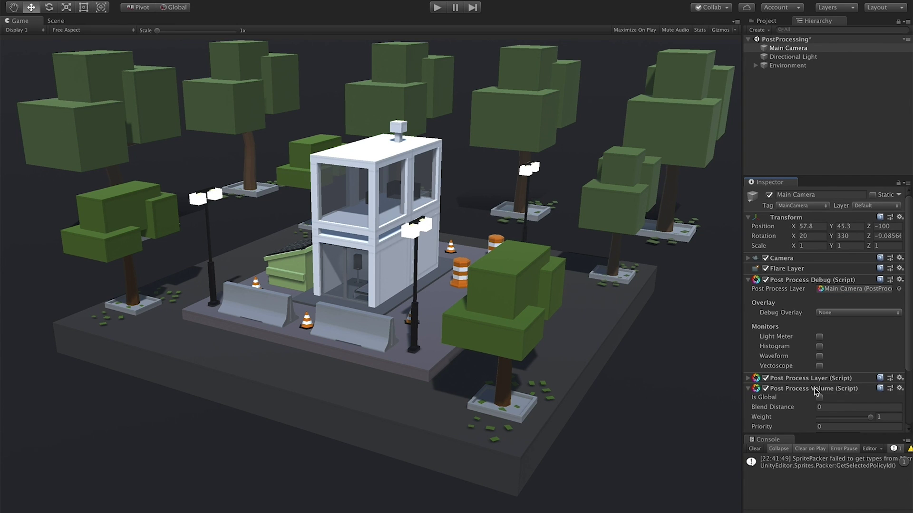
pyautogui.scroll(-3, 851, 403)
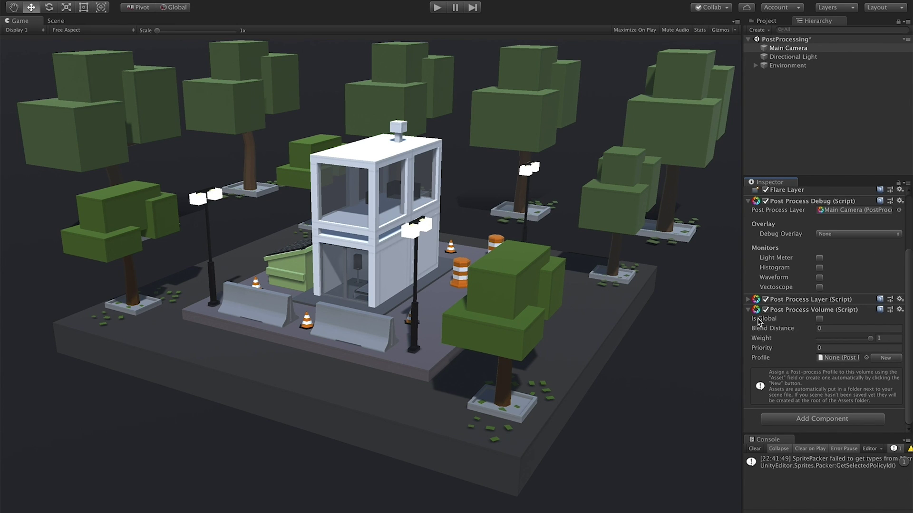
pyautogui.click(819, 319)
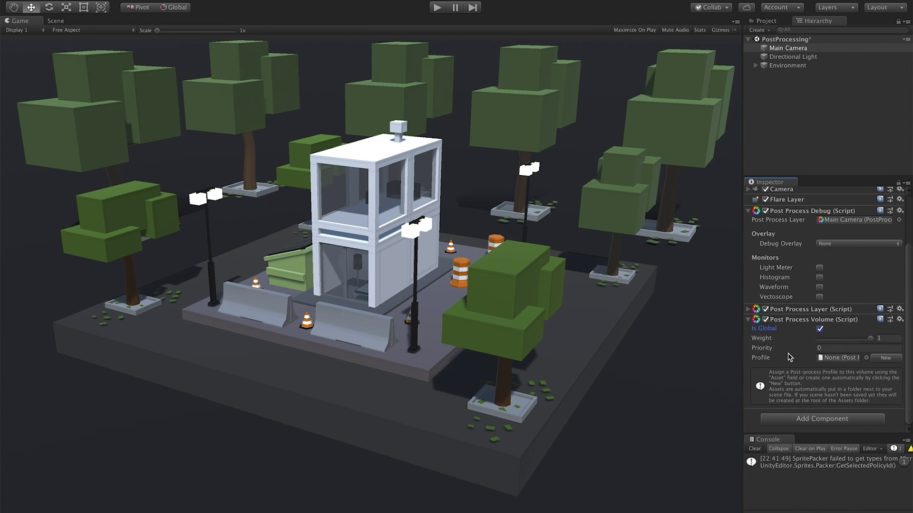
pyautogui.click(873, 359)
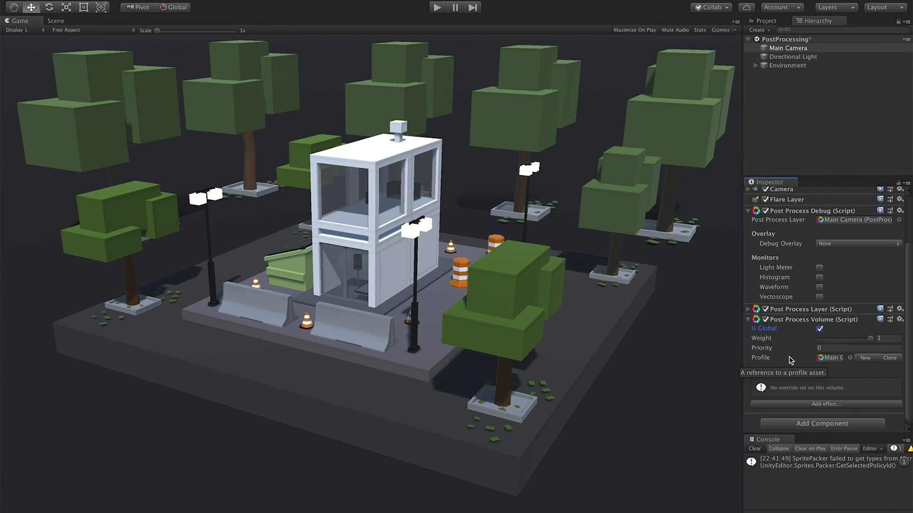
pyautogui.click(830, 358)
# Ping the Main Camera Profile asset in the Project window's scene folder
pyautogui.click(766, 21)
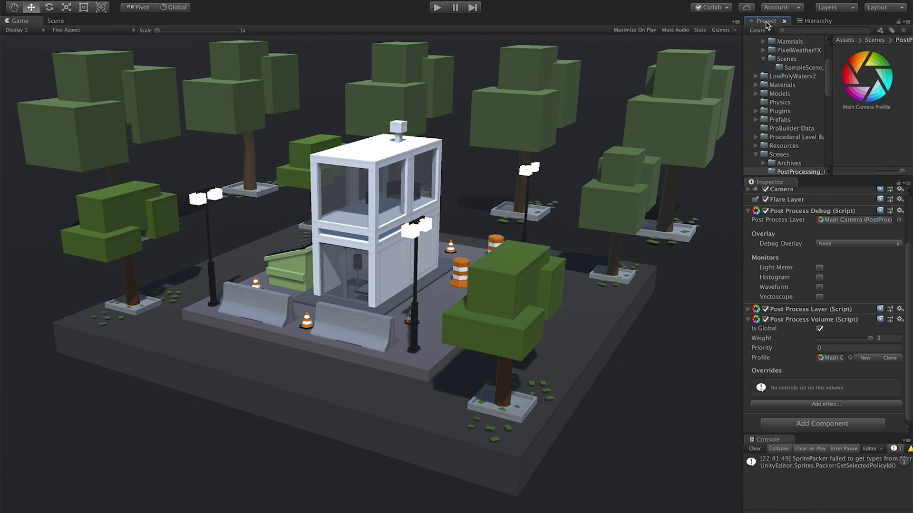
pyautogui.click(830, 359)
pyautogui.scroll(-1, 805, 374)
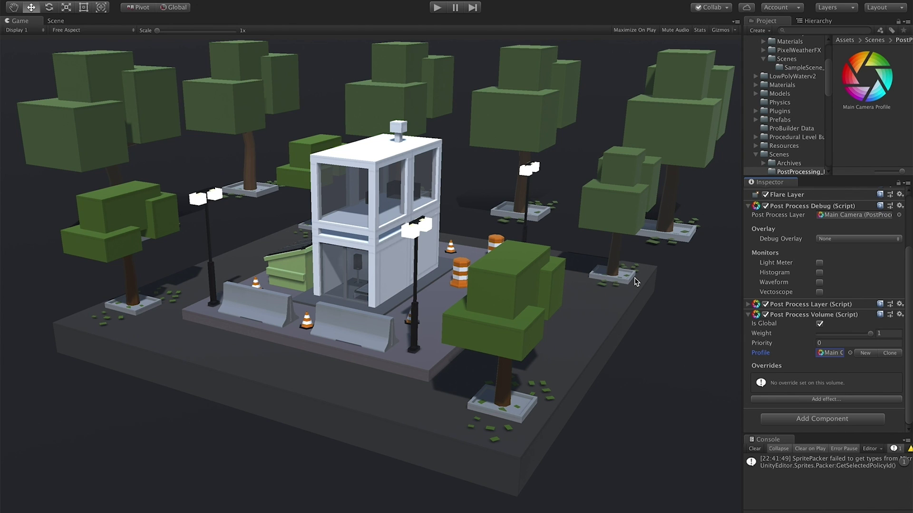
# Add a Unity Depth of Field override to the volume profile
pyautogui.click(818, 400)
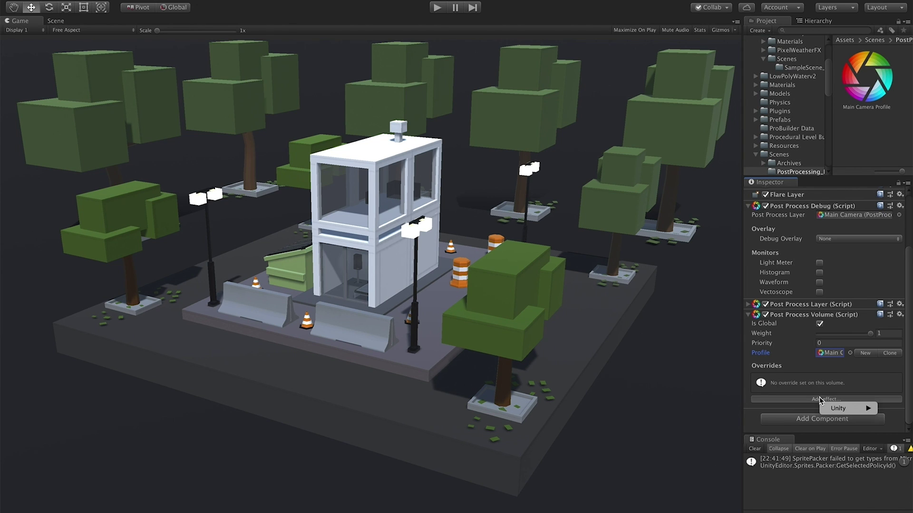
pyautogui.moveTo(836, 412)
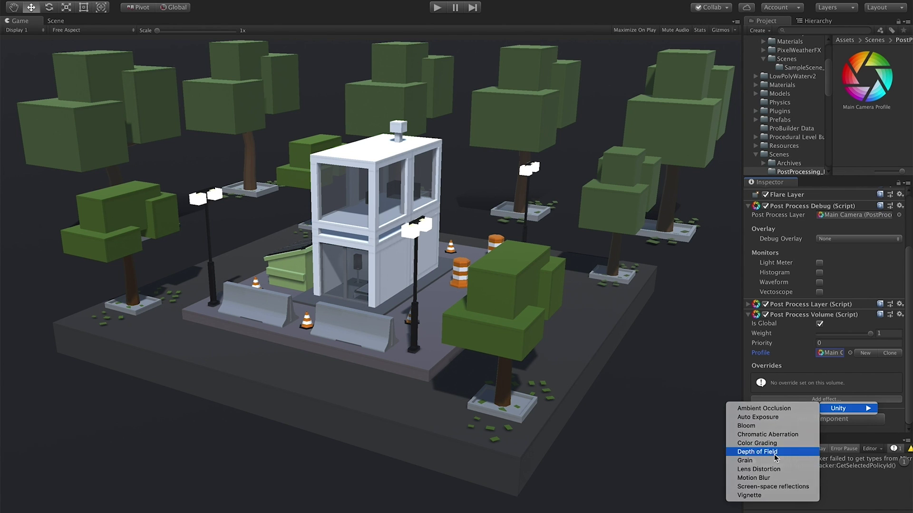
pyautogui.click(774, 454)
pyautogui.scroll(-1, 803, 414)
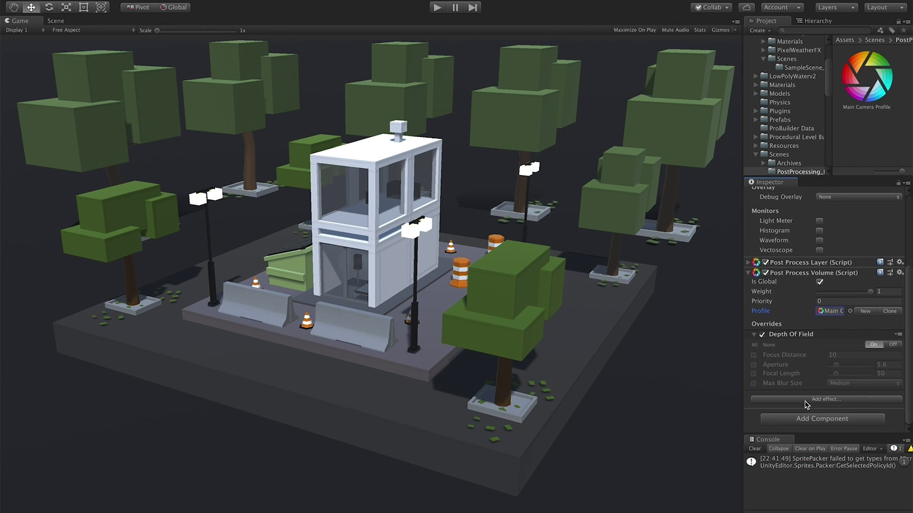
# Add a Unity Color Grading override to the volume profile
pyautogui.click(806, 399)
pyautogui.moveTo(817, 406)
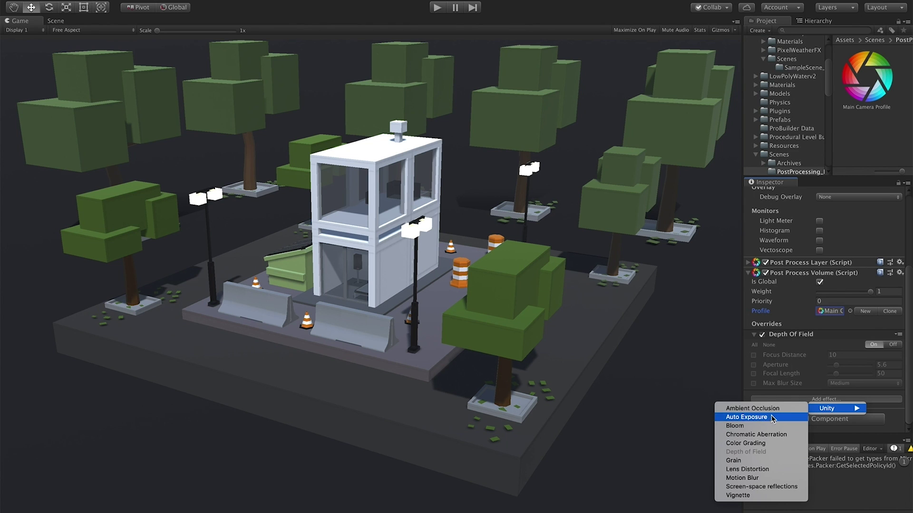
pyautogui.click(760, 444)
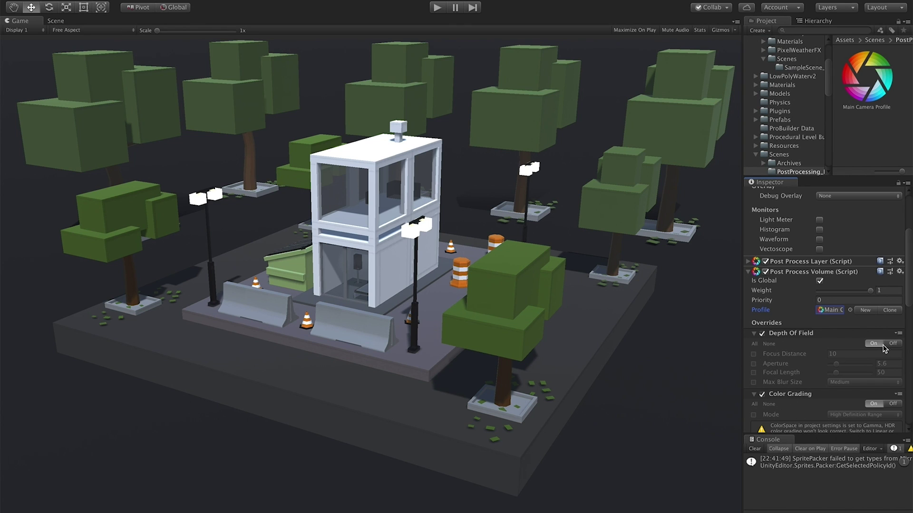
pyautogui.scroll(-2, 874, 368)
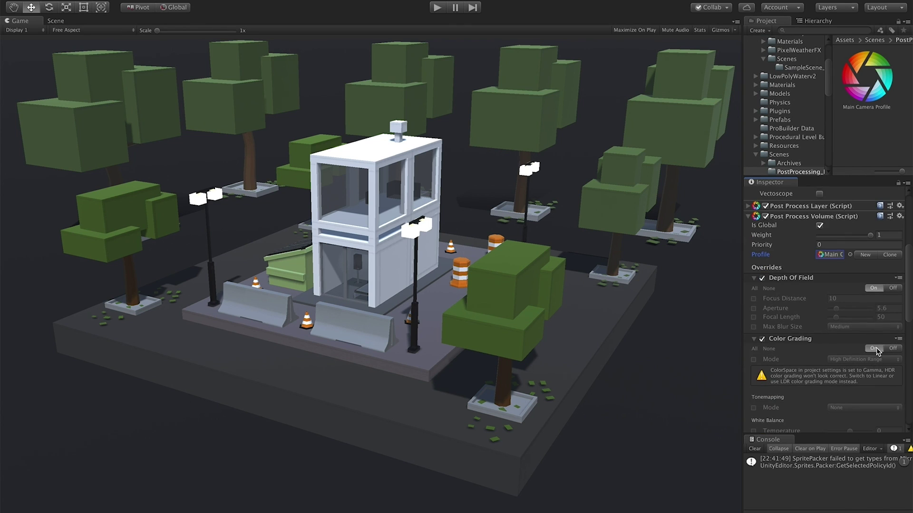
pyautogui.scroll(4, 877, 353)
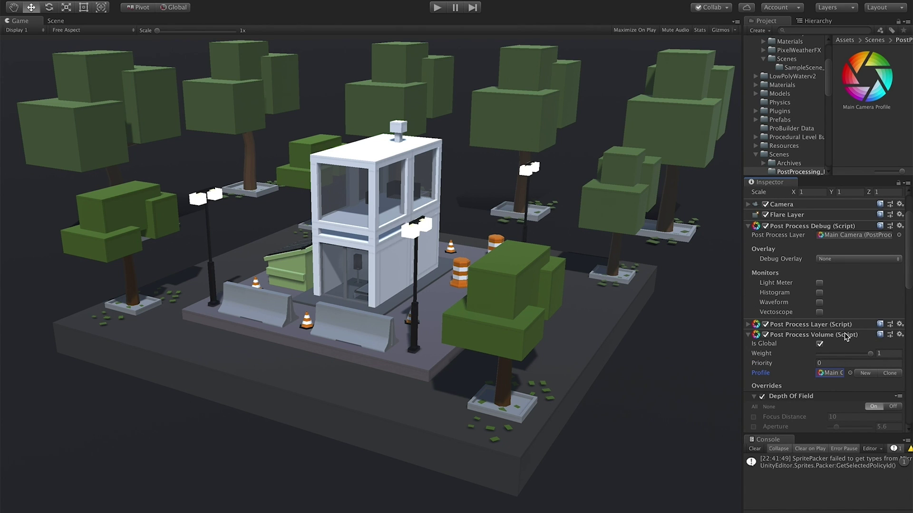
pyautogui.scroll(3, 846, 337)
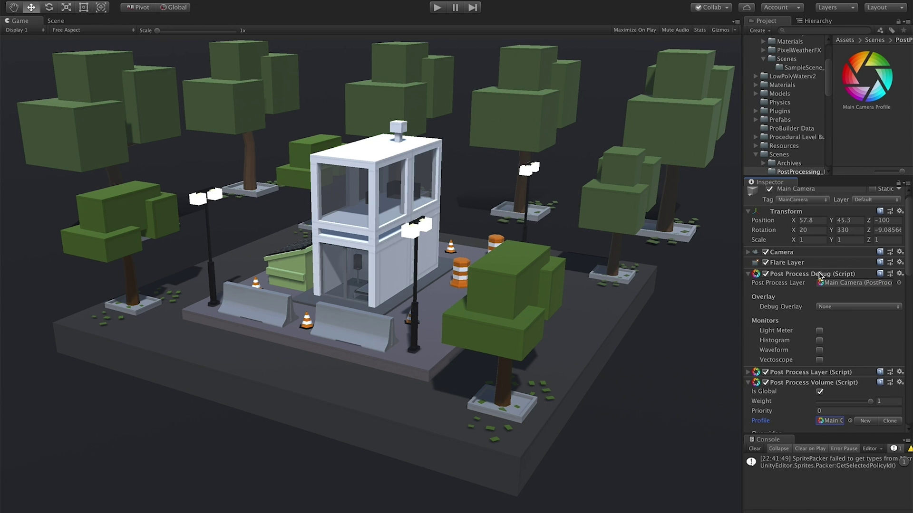
# Set Post Process Debug's overlay to Depth Of Field, turning the game view red
pyautogui.click(838, 311)
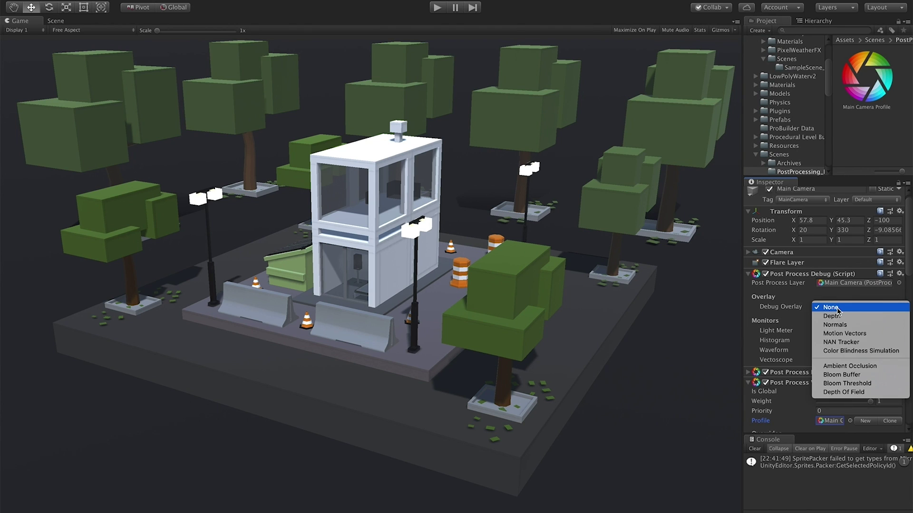
pyautogui.click(844, 392)
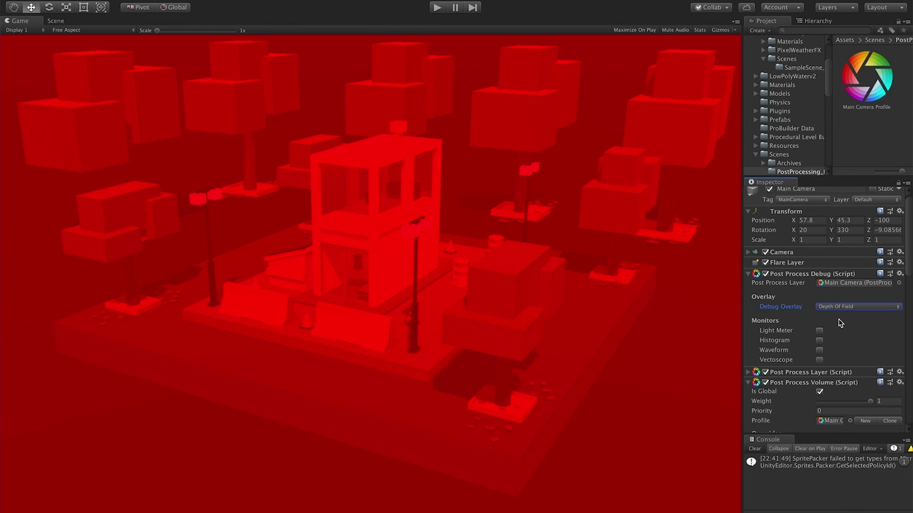
pyautogui.scroll(-8, 865, 338)
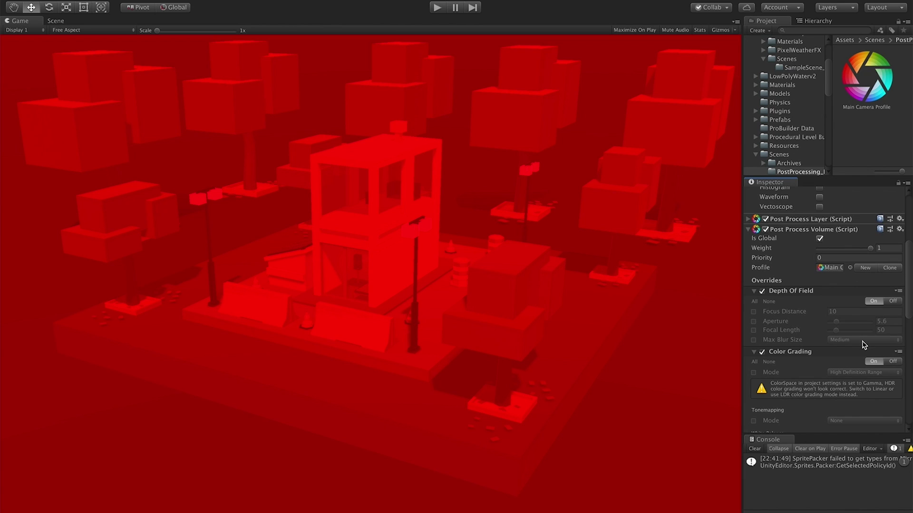
pyautogui.click(754, 312)
# Override Depth Of Field with Focus Distance 107, Aperture 0.1 and Focal Length 101.2
pyautogui.click(832, 312)
pyautogui.write('0.7')
pyautogui.click(753, 322)
pyautogui.click(888, 321)
pyautogui.write('.1')
pyautogui.click(753, 330)
pyautogui.click(885, 330)
pyautogui.write('101.2')
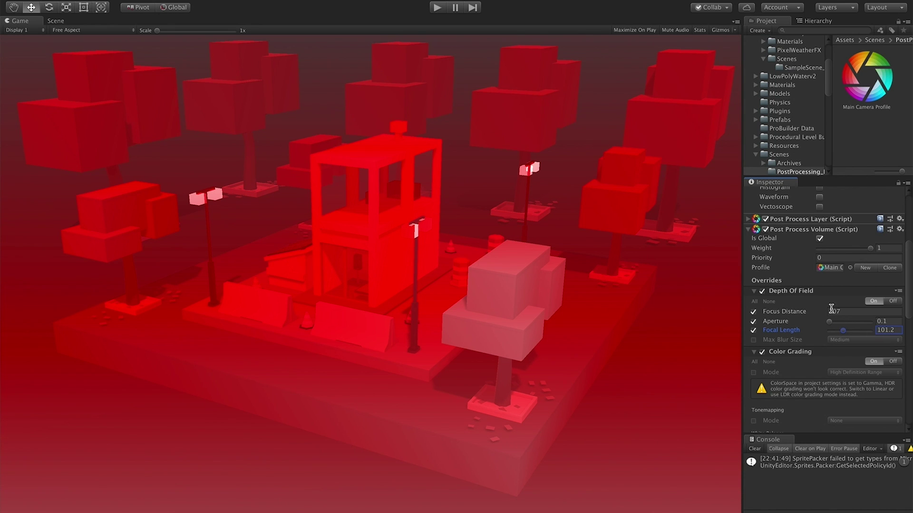
# Switch off Post Process Debug so the diorama shows normal colours with blur
pyautogui.scroll(4, 802, 231)
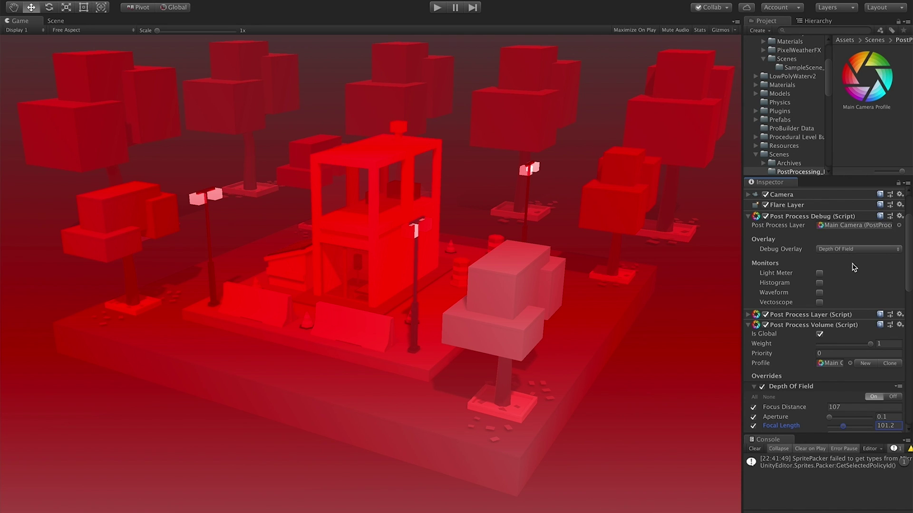
pyautogui.scroll(-3, 853, 269)
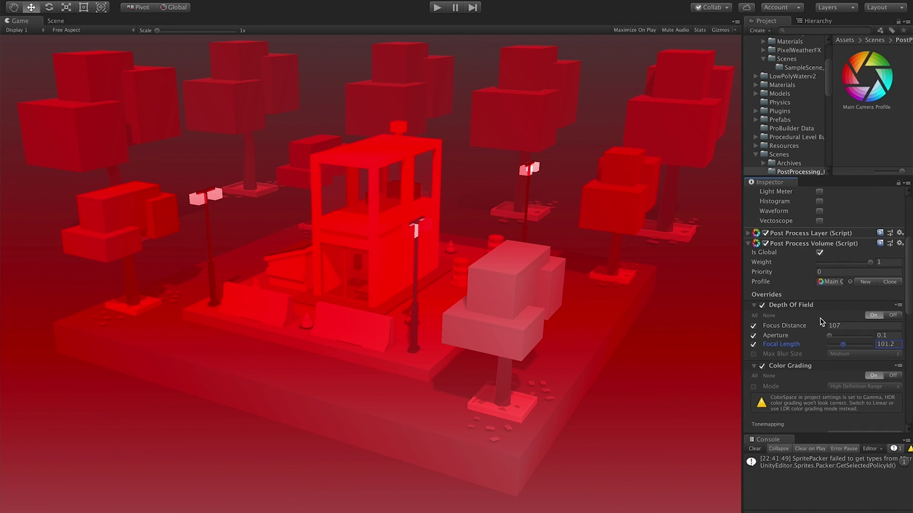
pyautogui.scroll(5, 821, 322)
pyautogui.click(765, 259)
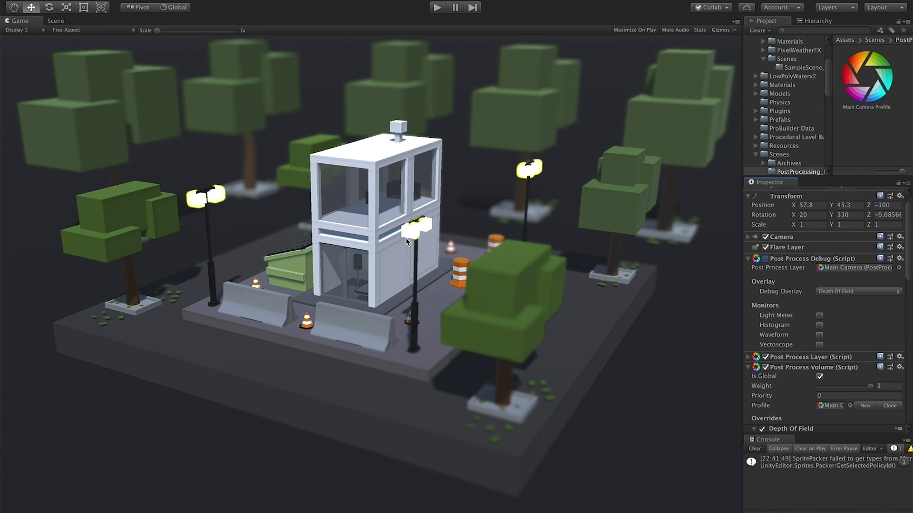
pyautogui.click(766, 259)
pyautogui.scroll(-6, 851, 409)
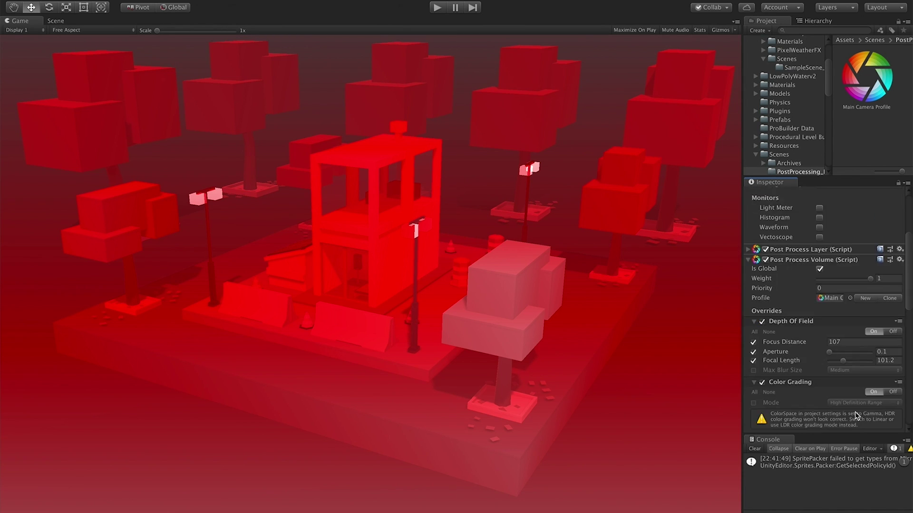
pyautogui.moveTo(799, 283); pyautogui.dragTo(912, 288)
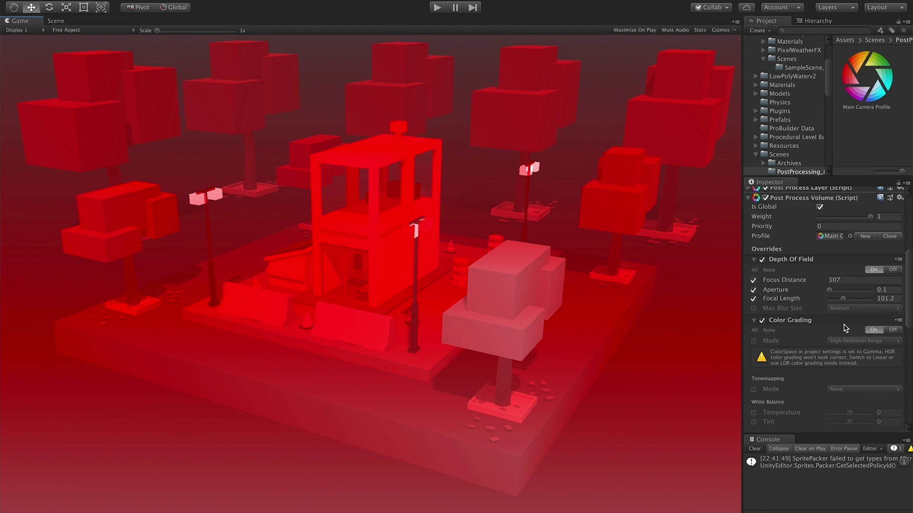
pyautogui.scroll(4, 815, 275)
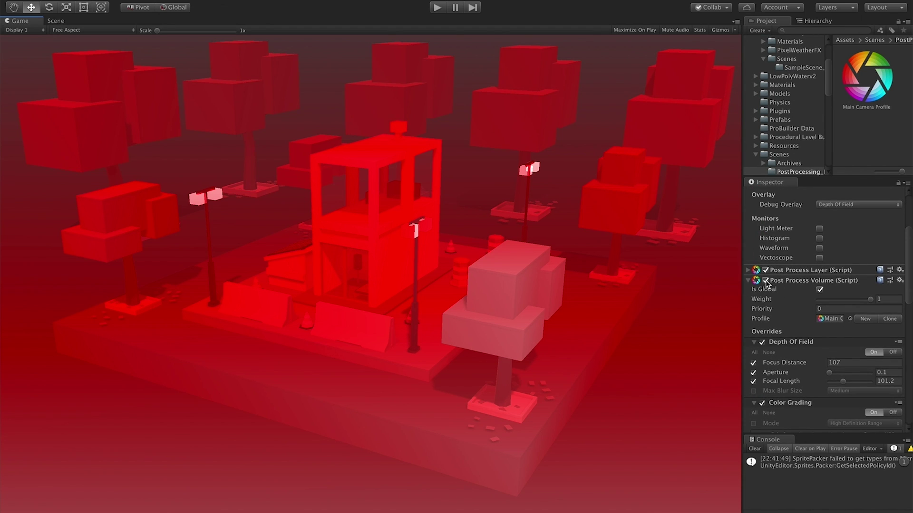
pyautogui.scroll(5, 766, 283)
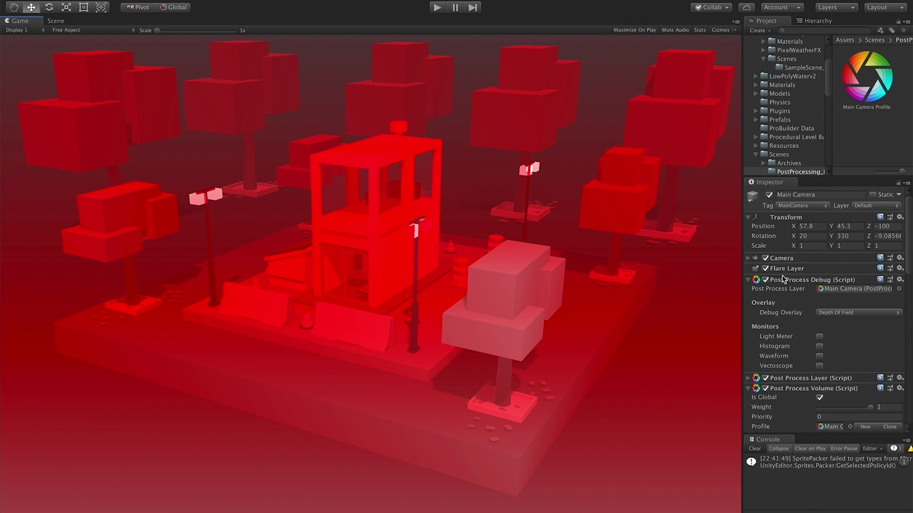
pyautogui.click(765, 280)
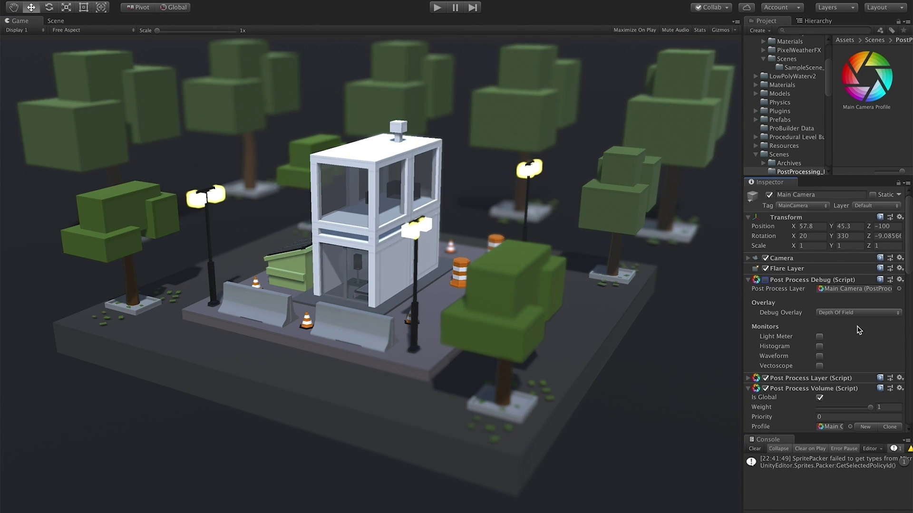
pyautogui.scroll(-8, 877, 373)
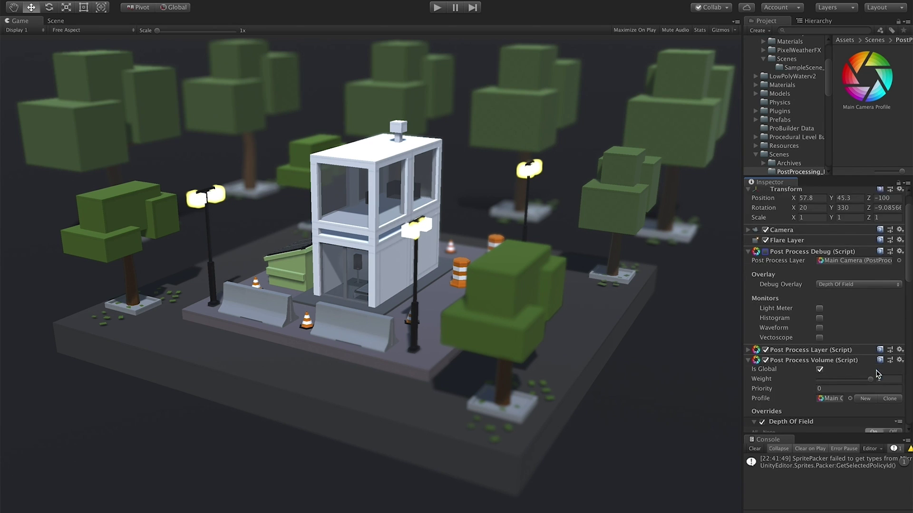
# Scrub Focus Distance to 101.8, undoing the overshoot, then run the scene in play mode
pyautogui.moveTo(830, 298); pyautogui.dragTo(860, 302)
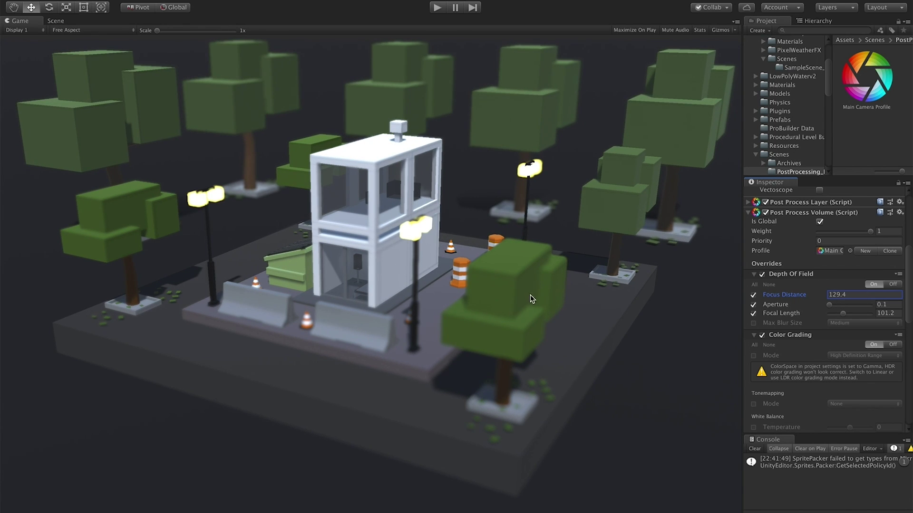
pyautogui.moveTo(795, 295); pyautogui.dragTo(874, 295)
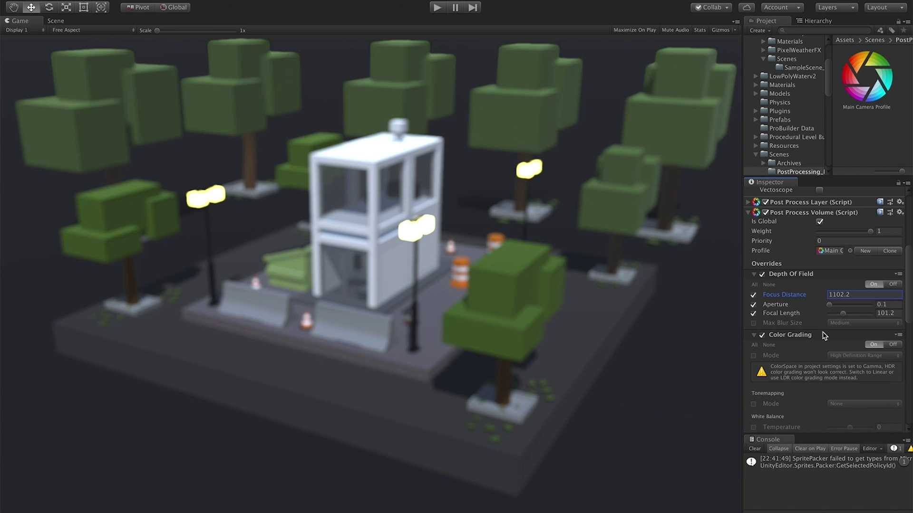
pyautogui.hotkey('ctrl', 'z')
pyautogui.moveTo(810, 298); pyautogui.dragTo(768, 308)
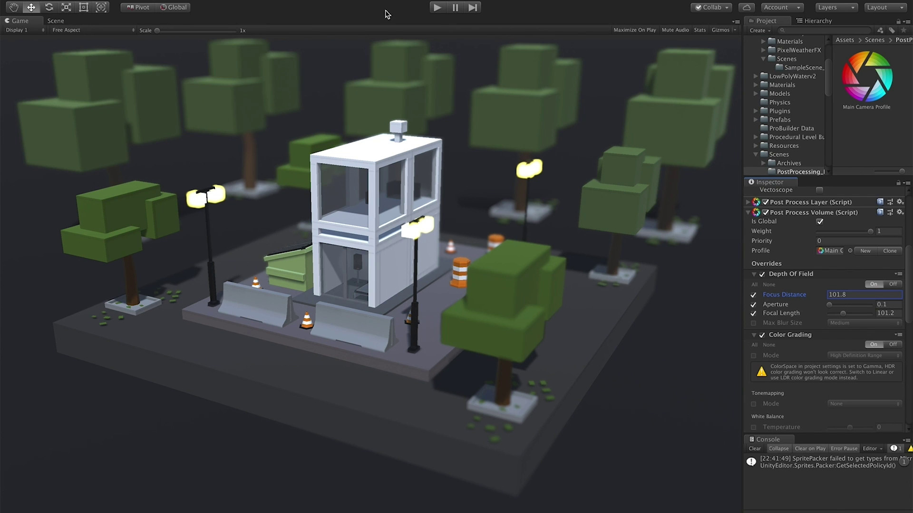
pyautogui.click(435, 8)
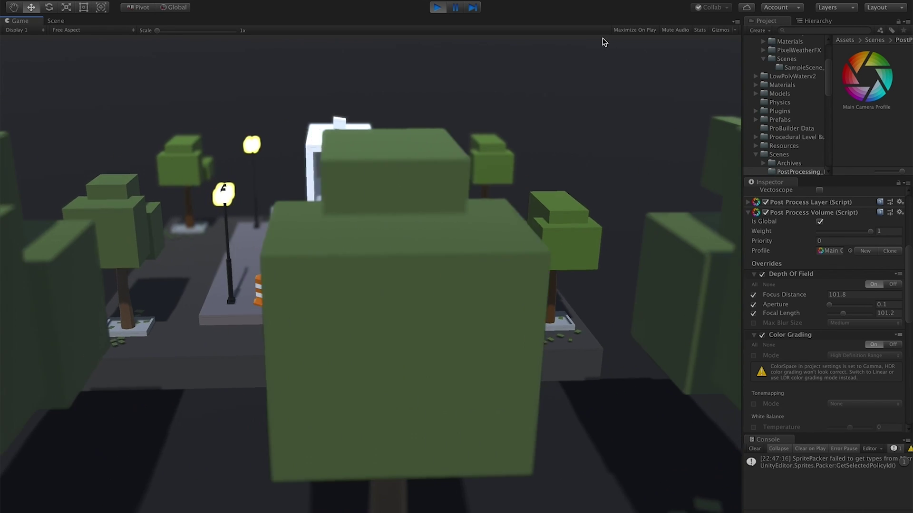
pyautogui.click(436, 10)
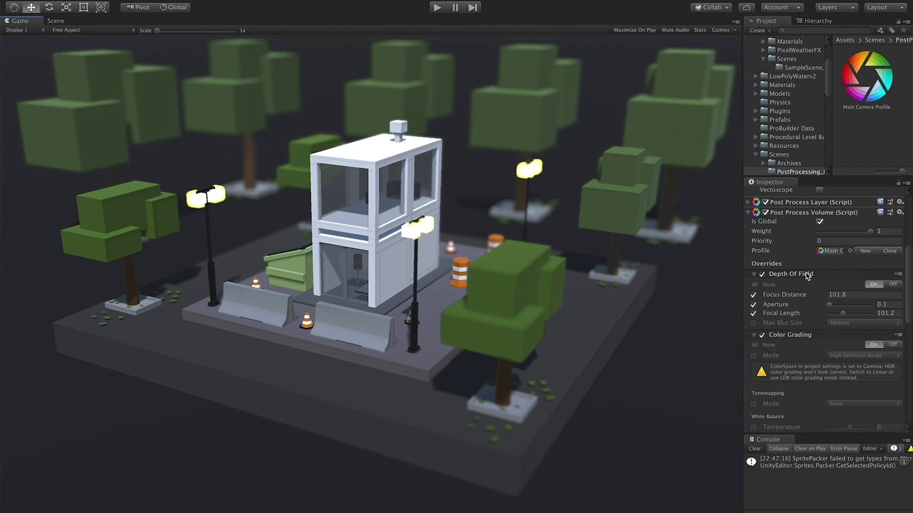
pyautogui.click(854, 232)
# Adjust the volume weight, collapse Post Process Debug, and reveal the Color Grading section
pyautogui.moveTo(854, 232)
pyautogui.mouseDown()
pyautogui.moveTo(829, 233)
pyautogui.moveTo(868, 236)
pyautogui.moveTo(851, 243)
pyautogui.moveTo(870, 238)
pyautogui.mouseUp()
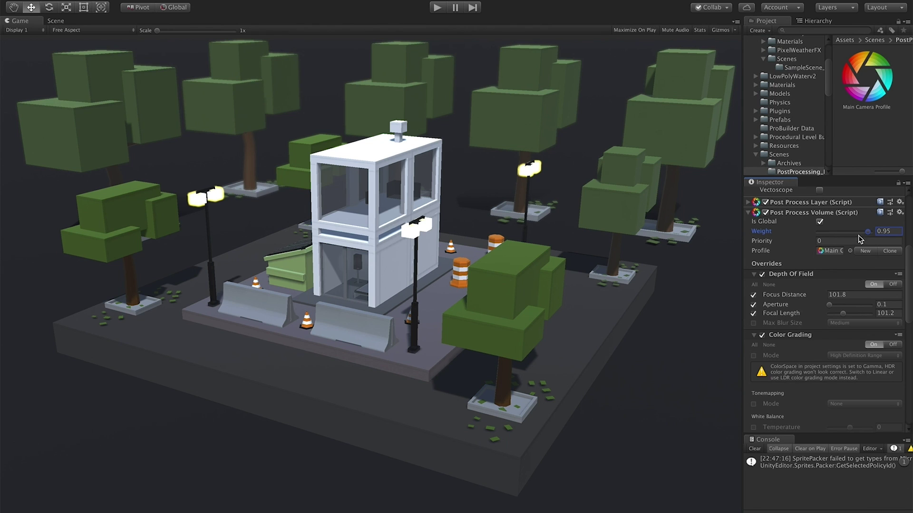
pyautogui.moveTo(868, 232)
pyautogui.mouseDown()
pyautogui.moveTo(859, 235)
pyautogui.moveTo(869, 237)
pyautogui.mouseUp()
pyautogui.moveTo(770, 242)
pyautogui.click(785, 214)
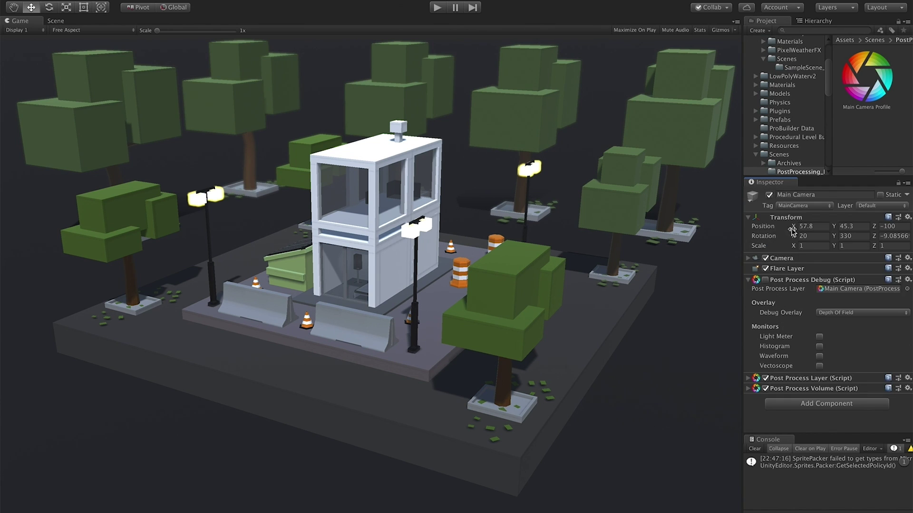
pyautogui.click(808, 281)
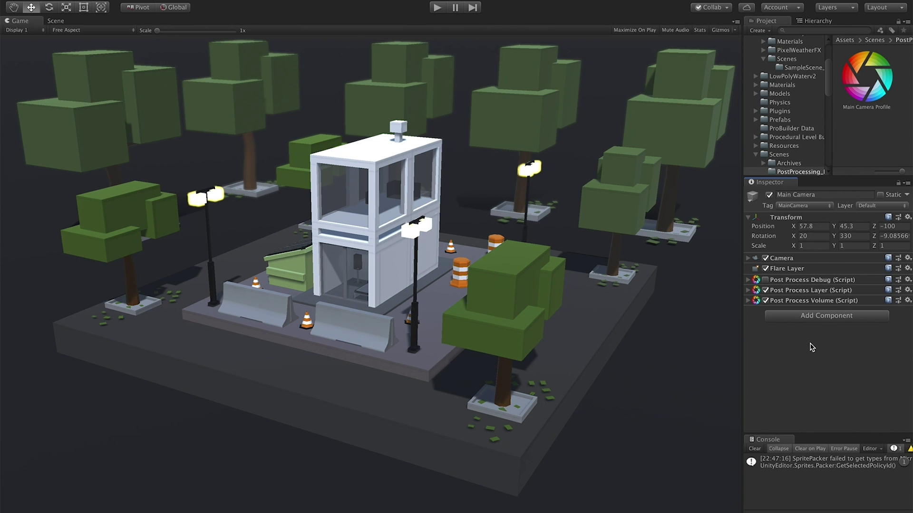
pyautogui.click(832, 301)
pyautogui.scroll(-5, 836, 383)
pyautogui.scroll(-3, 837, 385)
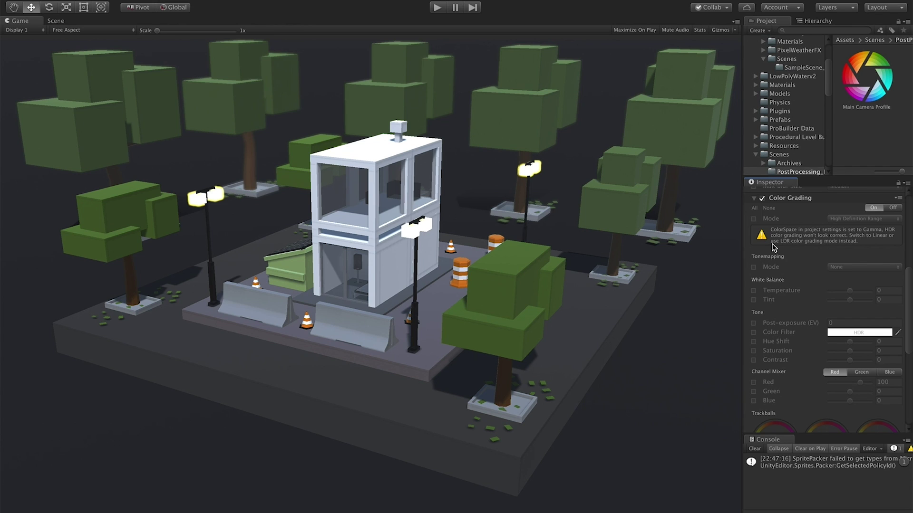
# Override the Color Grading Mode, trying Low Definition Range before settling on High Definition Range
pyautogui.click(753, 219)
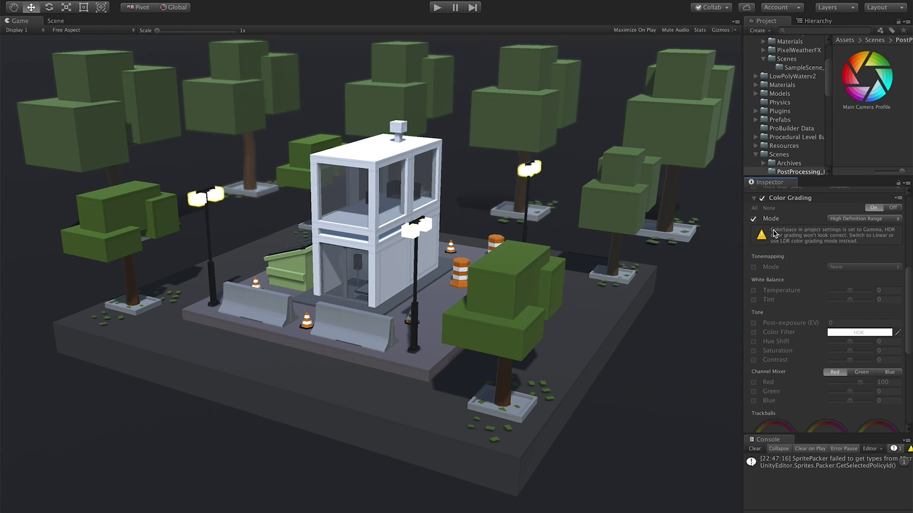
pyautogui.click(856, 218)
pyautogui.click(856, 219)
pyautogui.click(846, 219)
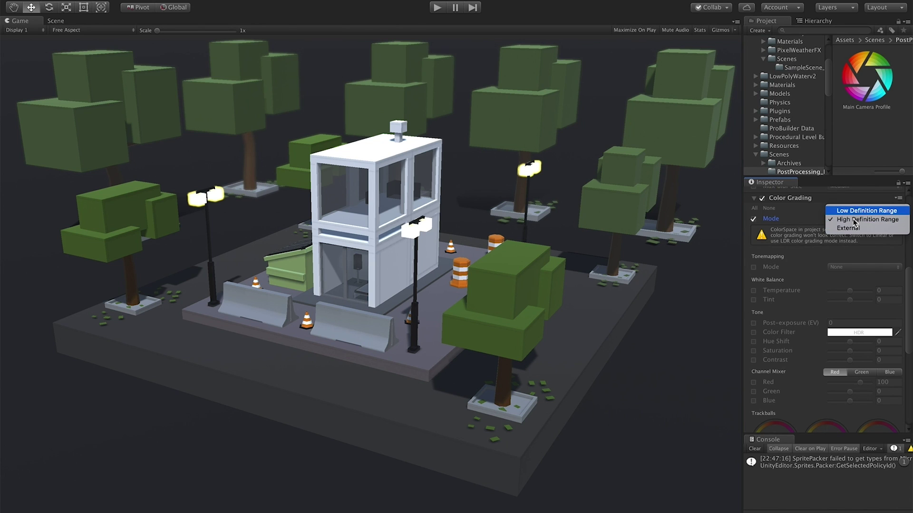
pyautogui.click(857, 209)
pyautogui.click(854, 218)
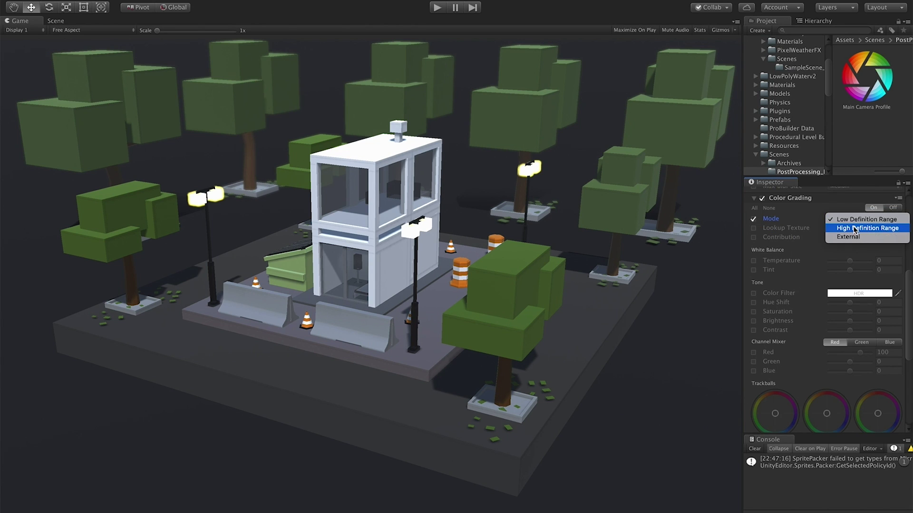
pyautogui.click(856, 230)
# Override Tonemapping Mode and set it to ACES
pyautogui.click(752, 268)
pyautogui.click(847, 267)
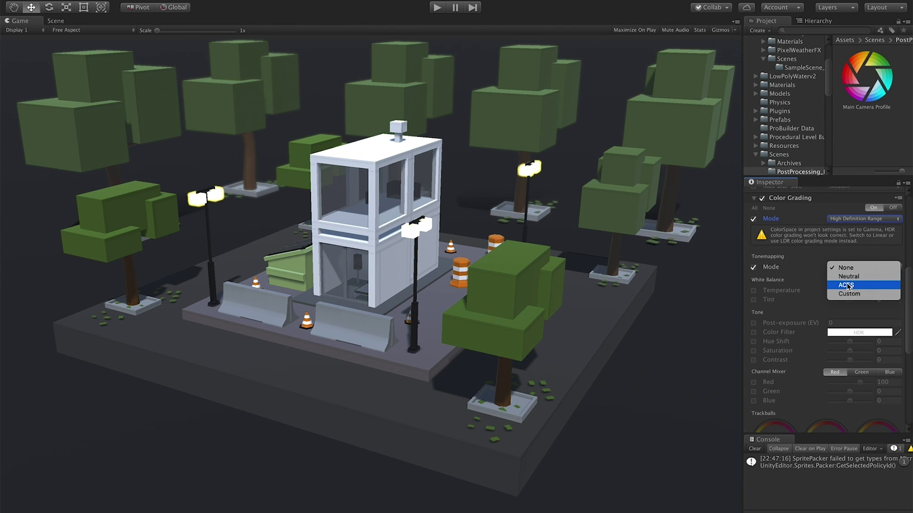
pyautogui.click(849, 286)
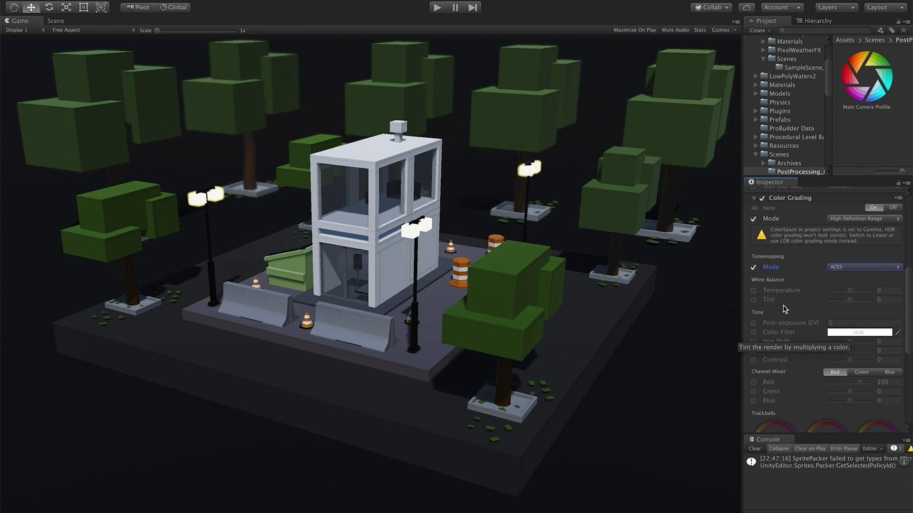
pyautogui.click(754, 291)
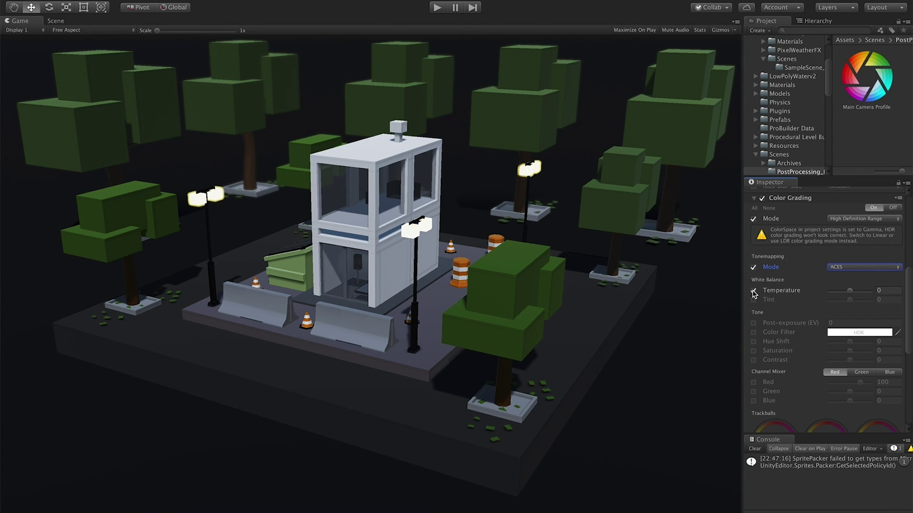
# Warm the white balance Temperature to 75 and set Post-exposure to 0.68
pyautogui.moveTo(850, 291)
pyautogui.mouseDown()
pyautogui.moveTo(865, 294)
pyautogui.moveTo(855, 295)
pyautogui.mouseUp()
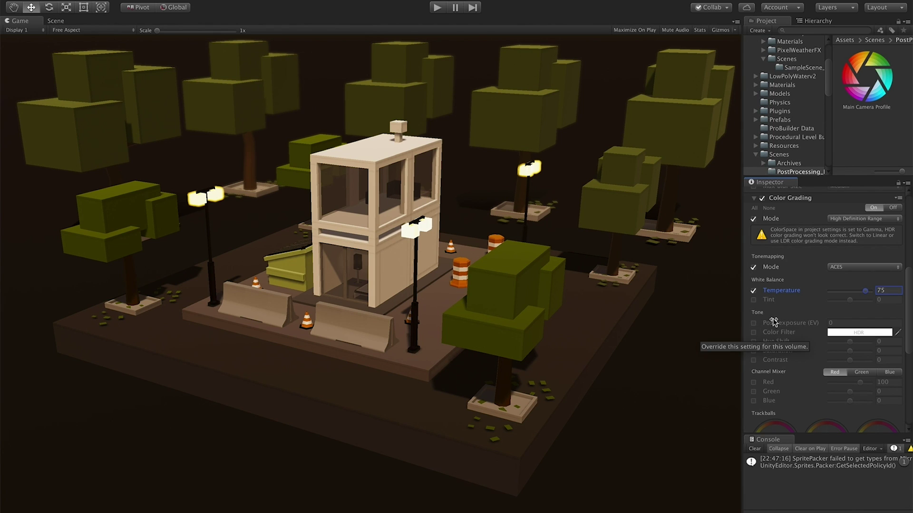
pyautogui.click(753, 323)
pyautogui.click(777, 324)
pyautogui.moveTo(778, 324)
pyautogui.mouseDown()
pyautogui.moveTo(812, 324)
pyautogui.moveTo(768, 327)
pyautogui.moveTo(784, 327)
pyautogui.mouseUp()
pyautogui.click(850, 323)
pyautogui.write('.68')
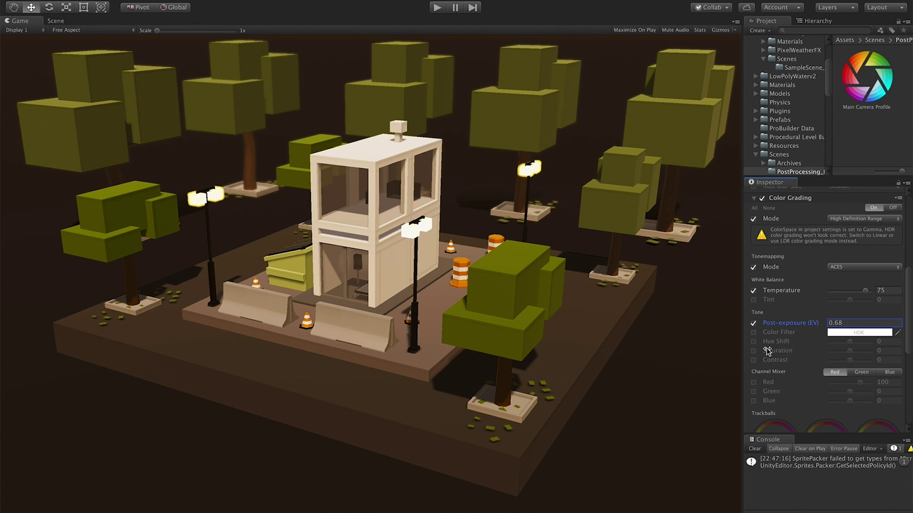
# Enable the Contrast override and raise contrast to 37
pyautogui.click(754, 360)
pyautogui.click(850, 362)
pyautogui.moveTo(850, 362)
pyautogui.mouseDown()
pyautogui.moveTo(878, 361)
pyautogui.moveTo(861, 367)
pyautogui.mouseUp()
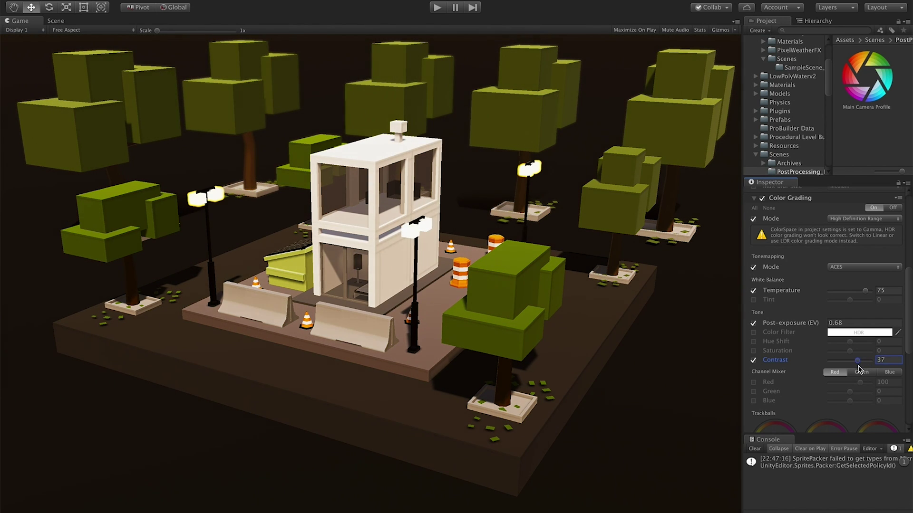
pyautogui.scroll(6, 874, 324)
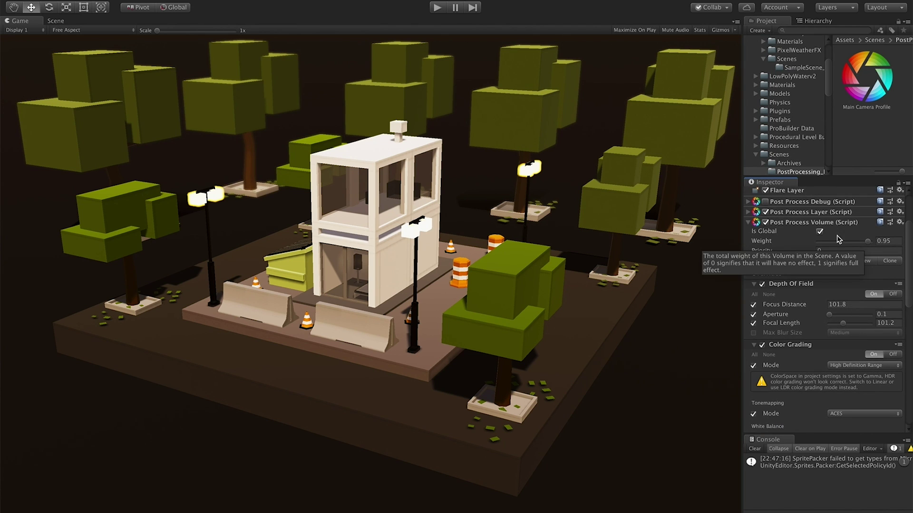
# Set the Post Process Volume weight to 1 for full depth-of-field blur
pyautogui.click(877, 241)
pyautogui.write('1')
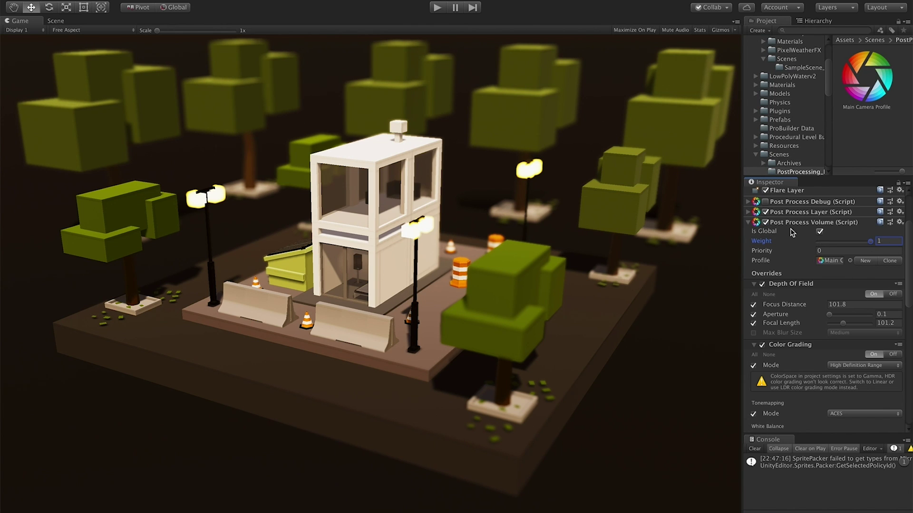
pyautogui.click(833, 223)
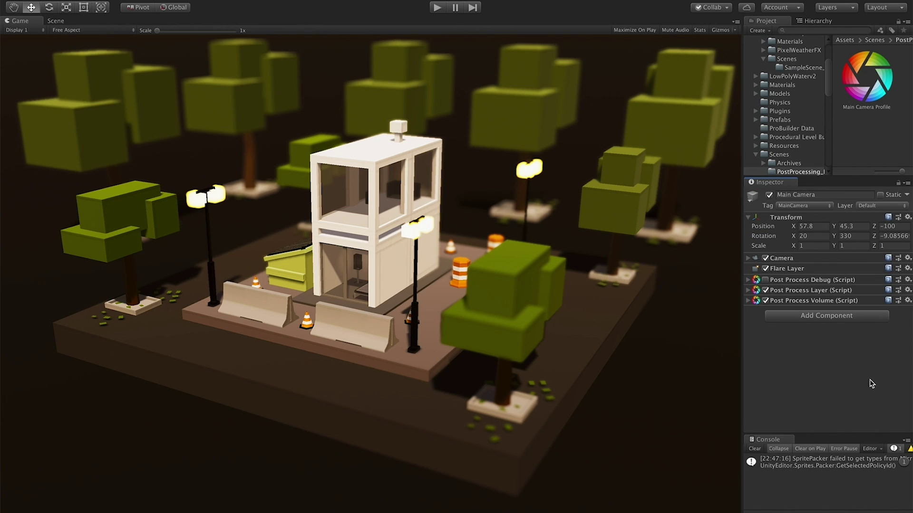
pyautogui.click(834, 301)
pyautogui.scroll(-10, 864, 381)
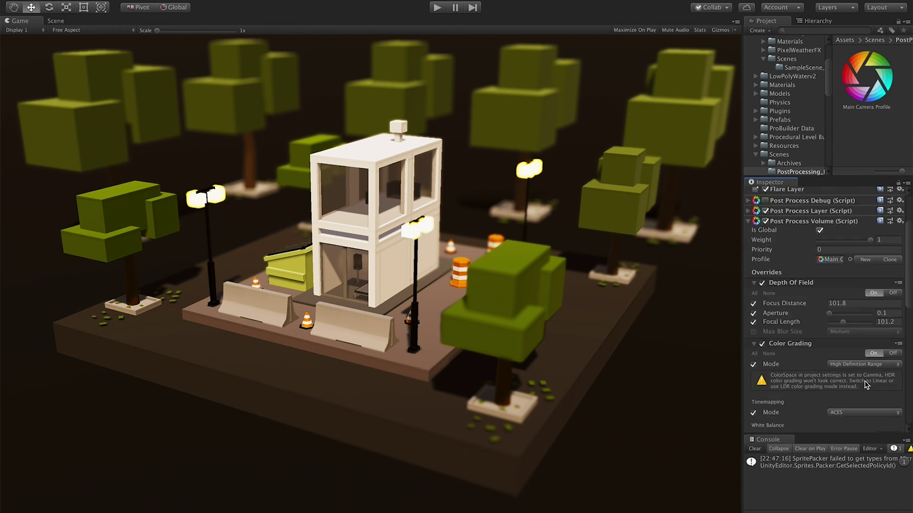
# Test a cooler Temperature, undo it back to 75, and try the Saturation override
pyautogui.moveTo(866, 295); pyautogui.dragTo(852, 297)
pyautogui.hotkey('ctrl', 'z')
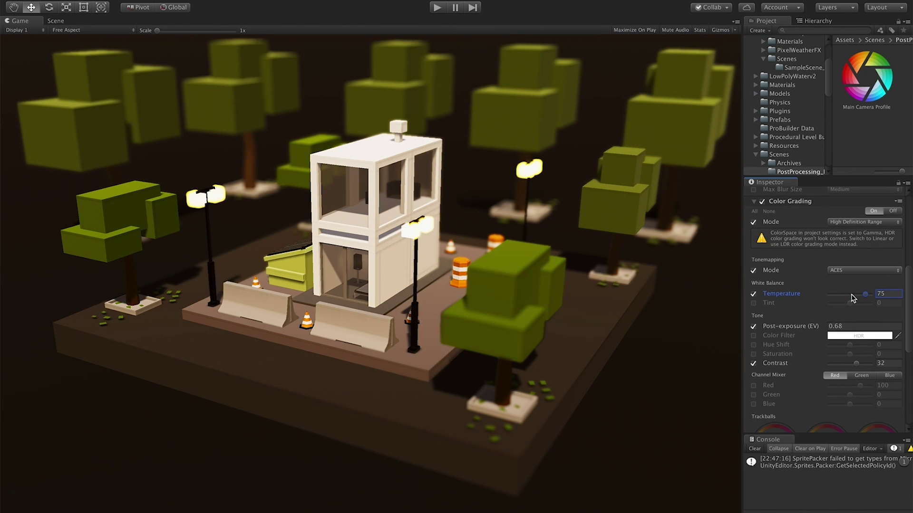
pyautogui.scroll(-3, 859, 365)
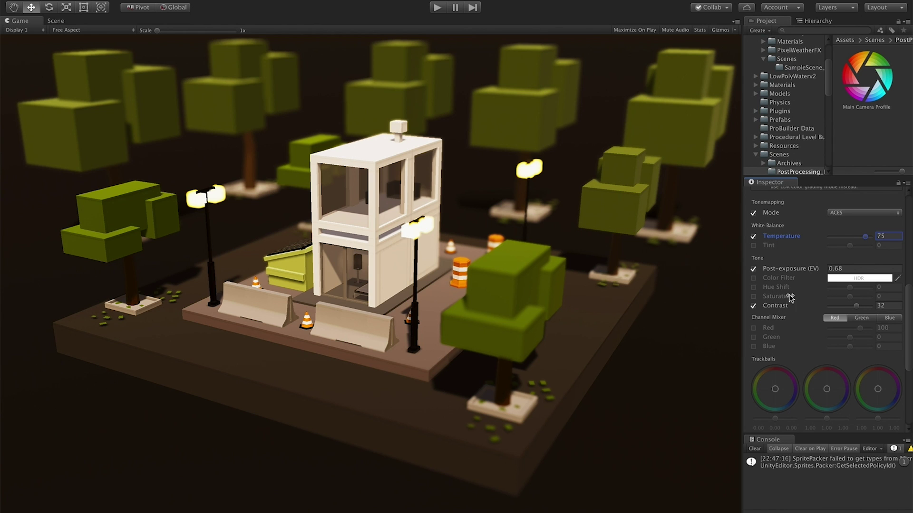
pyautogui.click(754, 297)
pyautogui.moveTo(850, 297); pyautogui.dragTo(868, 309)
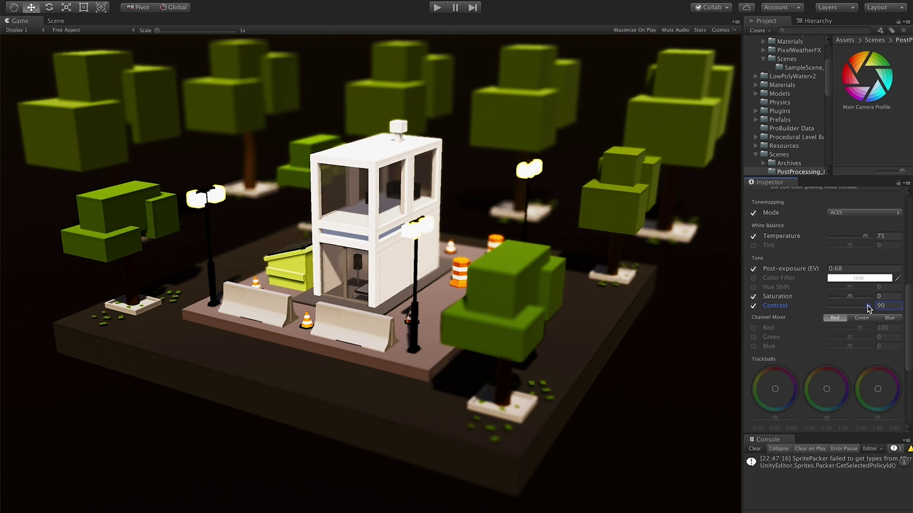
# Try the Channel Mixer Red override, then untick it, leaving red at 100
pyautogui.scroll(-1, 841, 366)
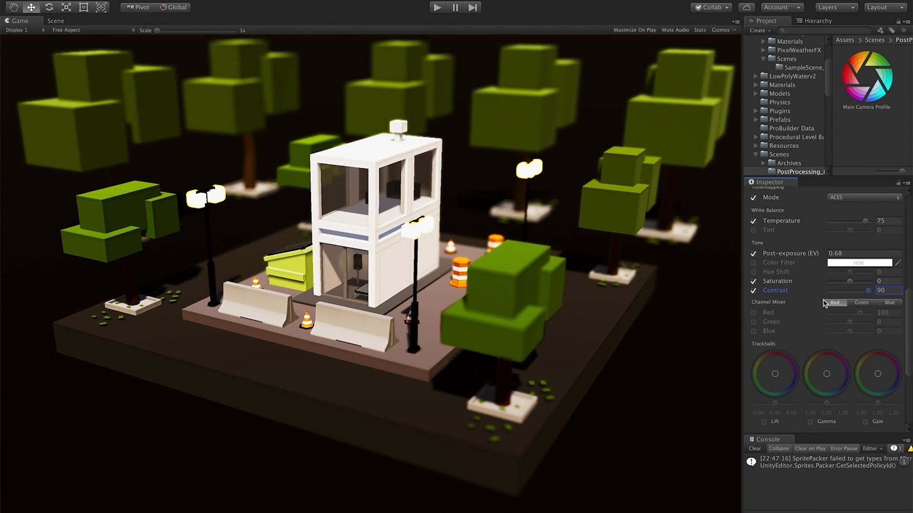
pyautogui.click(753, 313)
pyautogui.moveTo(861, 314)
pyautogui.mouseDown()
pyautogui.moveTo(844, 315)
pyautogui.moveTo(866, 316)
pyautogui.mouseUp()
pyautogui.click(753, 313)
pyautogui.scroll(-10, 826, 365)
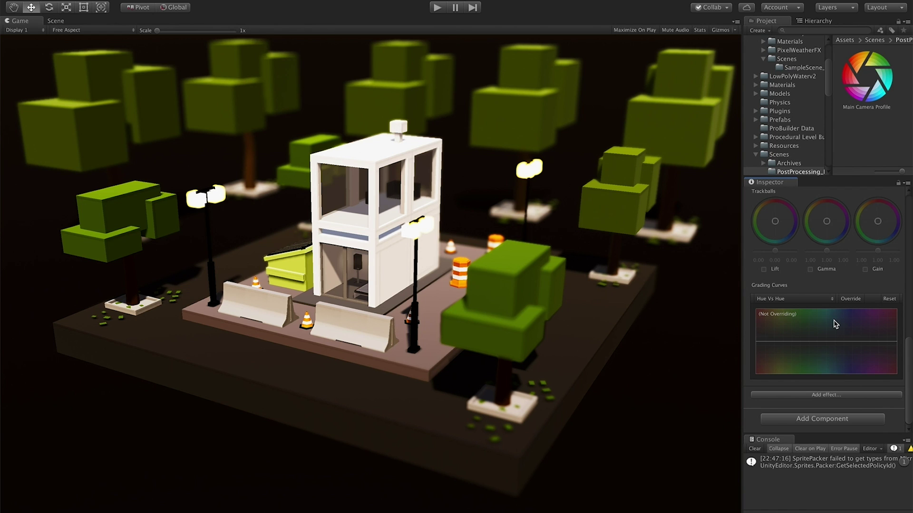
# Untick Is Global on the Post Process Volume so the diorama renders unprocessed
pyautogui.scroll(10, 835, 324)
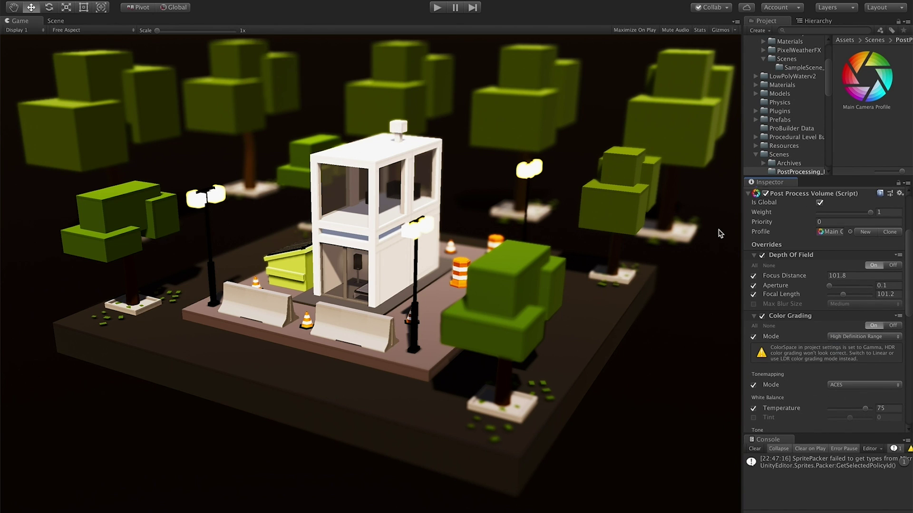
pyautogui.scroll(5, 827, 245)
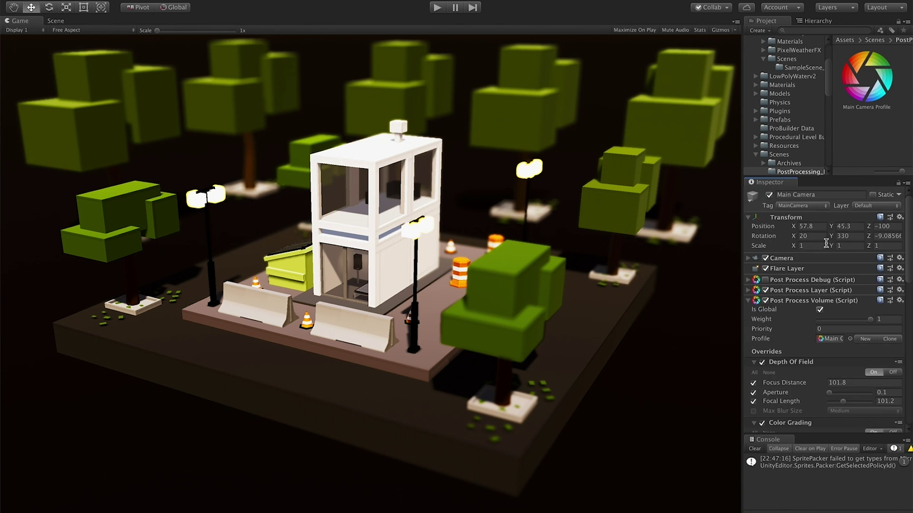
pyautogui.click(747, 300)
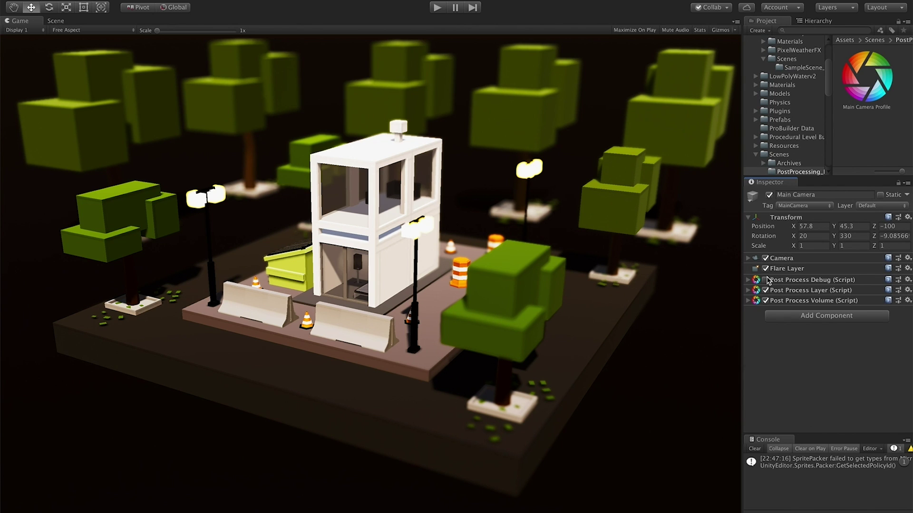
pyautogui.click(787, 301)
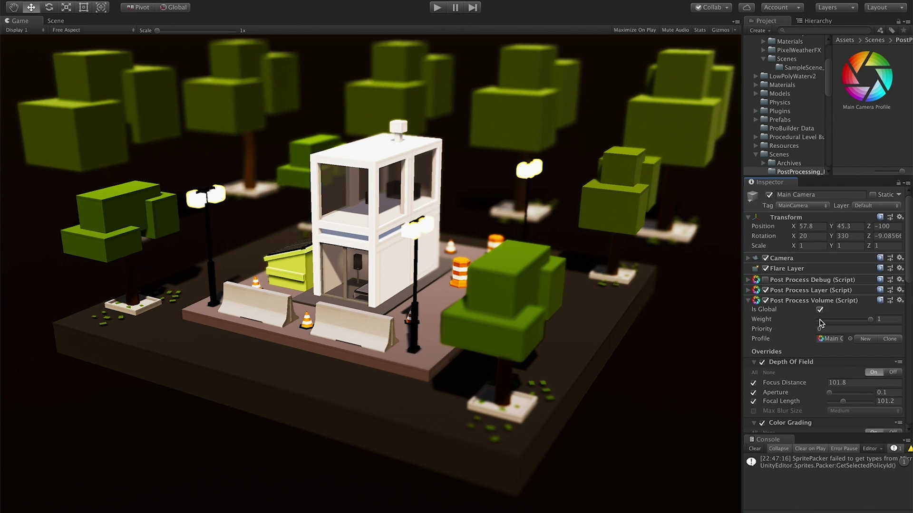
pyautogui.click(820, 311)
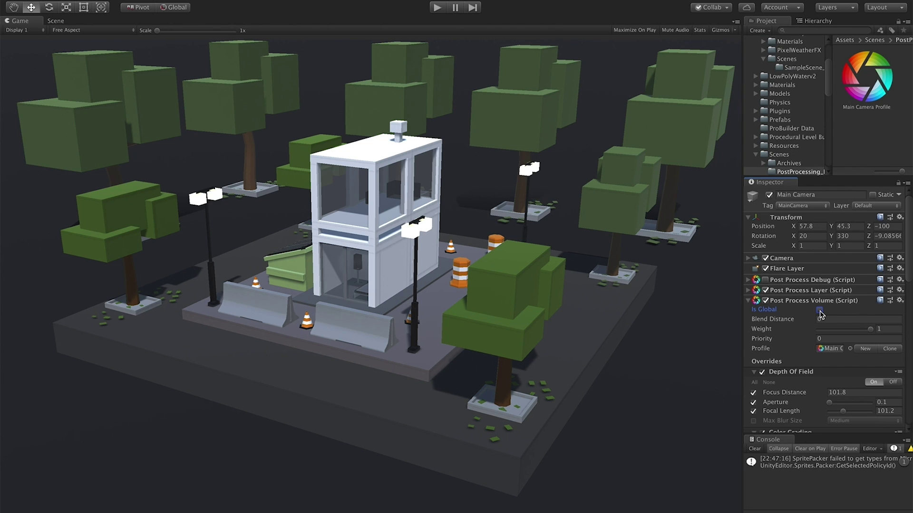
# Re-tick Is Global, then drag Weight down to 0 and back to full strength
pyautogui.click(820, 311)
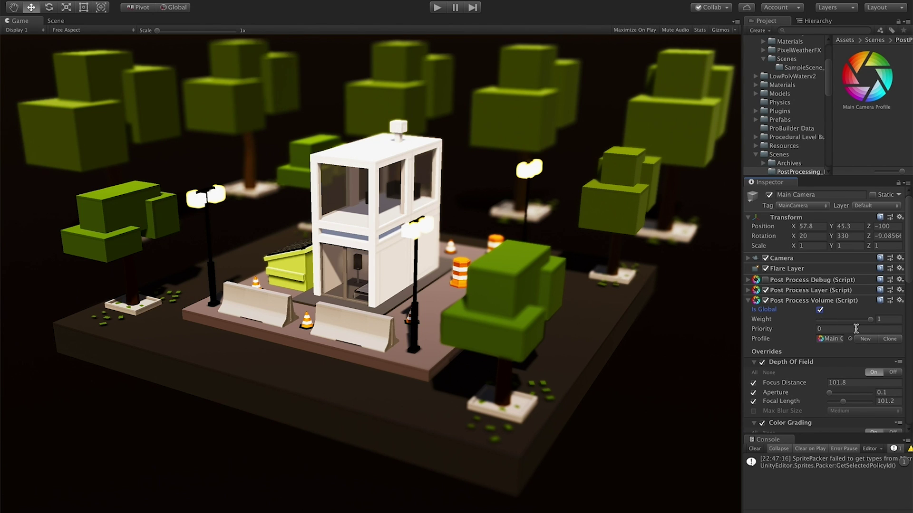
pyautogui.moveTo(873, 325); pyautogui.dragTo(819, 335)
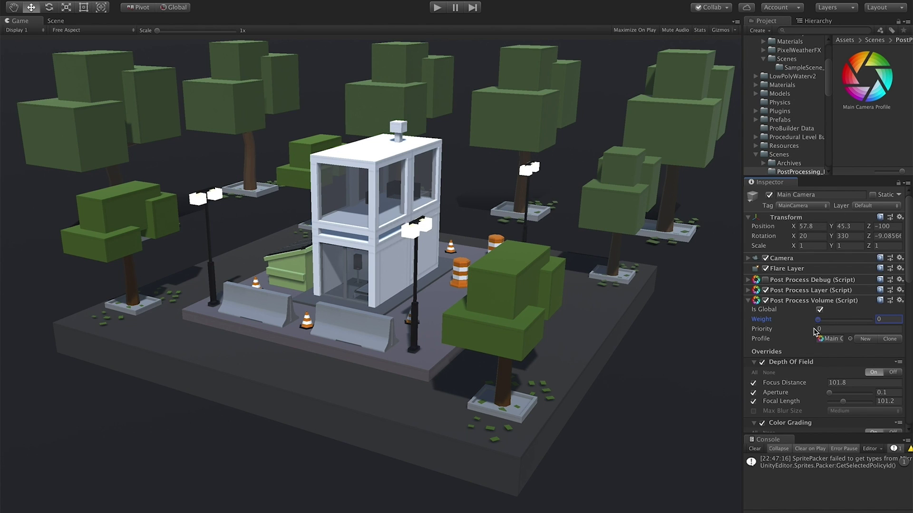
pyautogui.moveTo(815, 332)
pyautogui.mouseDown()
pyautogui.moveTo(859, 328)
pyautogui.moveTo(816, 327)
pyautogui.mouseUp()
pyautogui.moveTo(819, 320); pyautogui.dragTo(878, 318)
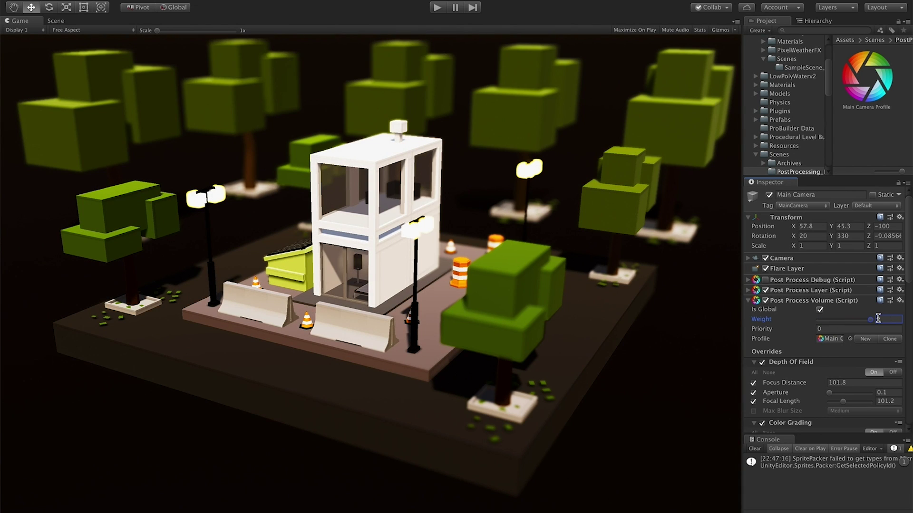